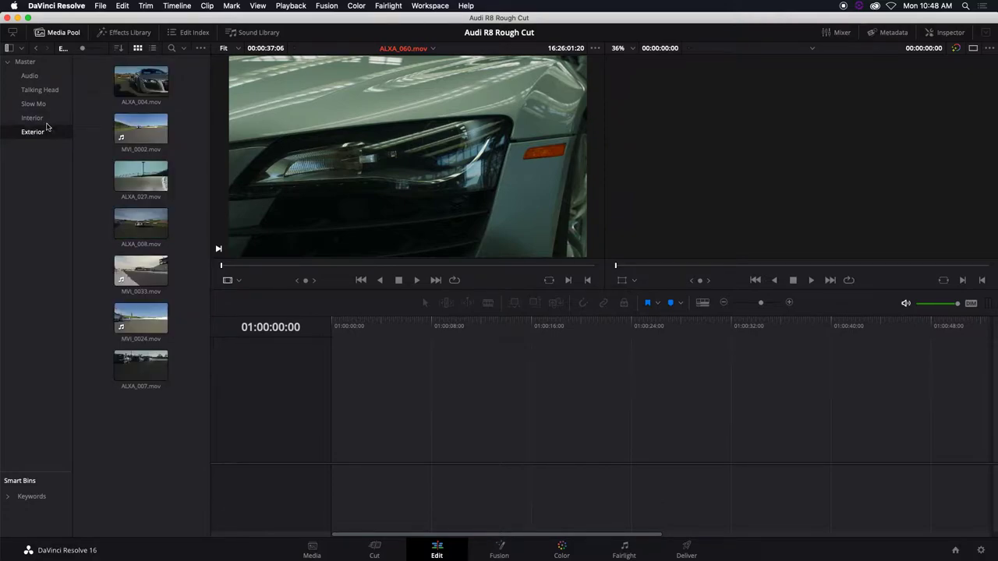
Preview the Talking Head clip Paul_008.mov in the source viewer
{"action": "left_click", "coordinate": [40, 91]}
{"action": "left_click", "coordinate": [137, 90]}
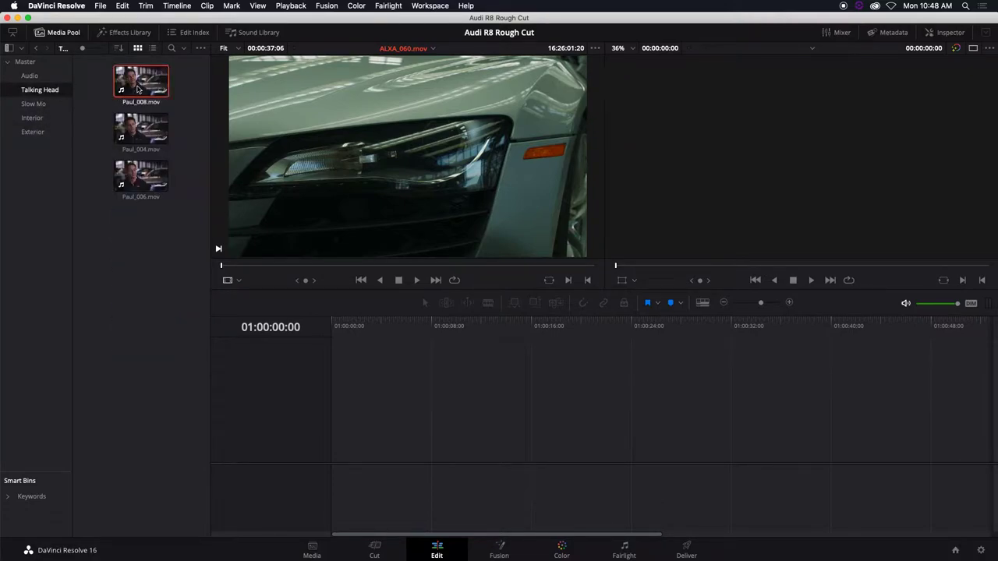
{"action": "double_click", "coordinate": [139, 91]}
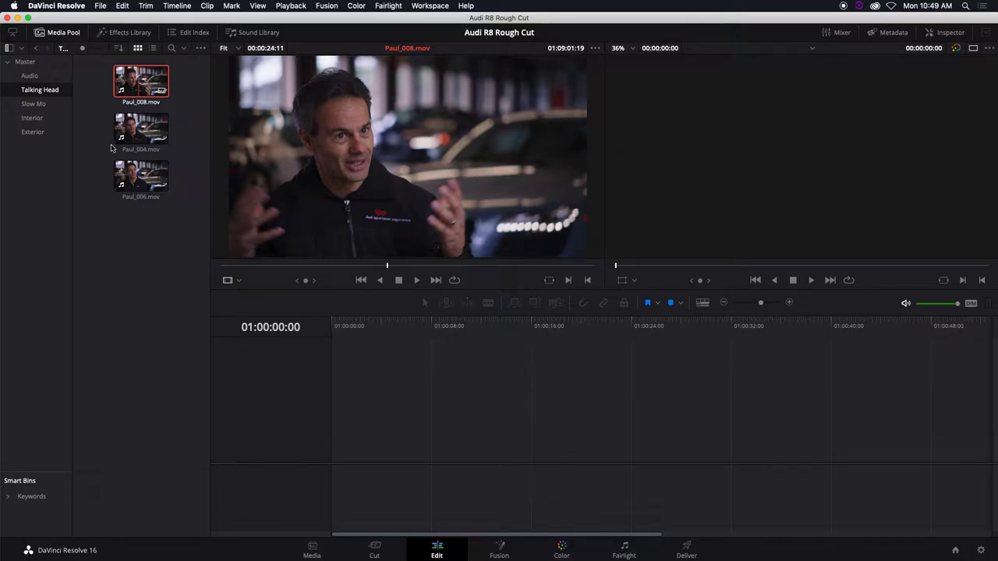
Switch to the Exterior bin and load ALXA_004.mov into the source viewer
{"action": "left_click", "coordinate": [32, 119]}
{"action": "left_click", "coordinate": [44, 133]}
{"action": "double_click", "coordinate": [142, 92]}
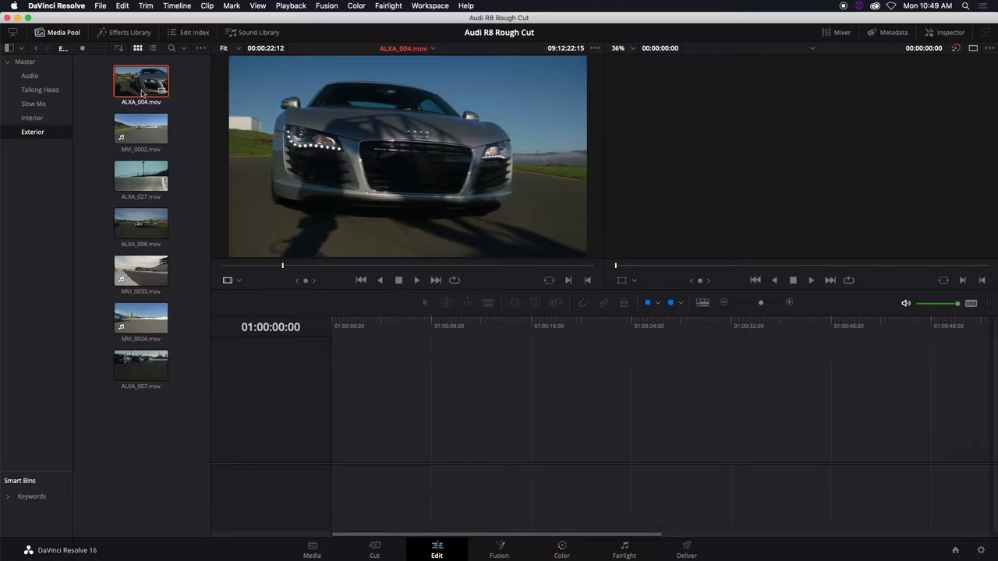
Skim ahead through ALXA_004.mov, then show the music clips in the Audio bin
{"action": "left_click", "coordinate": [315, 266]}
{"action": "left_click", "coordinate": [331, 266]}
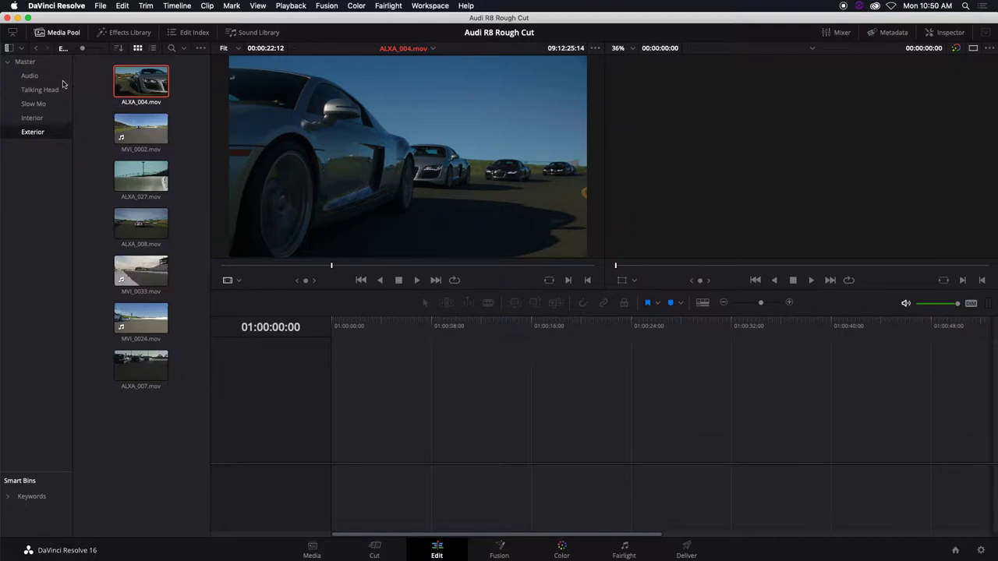
{"action": "left_click", "coordinate": [44, 77]}
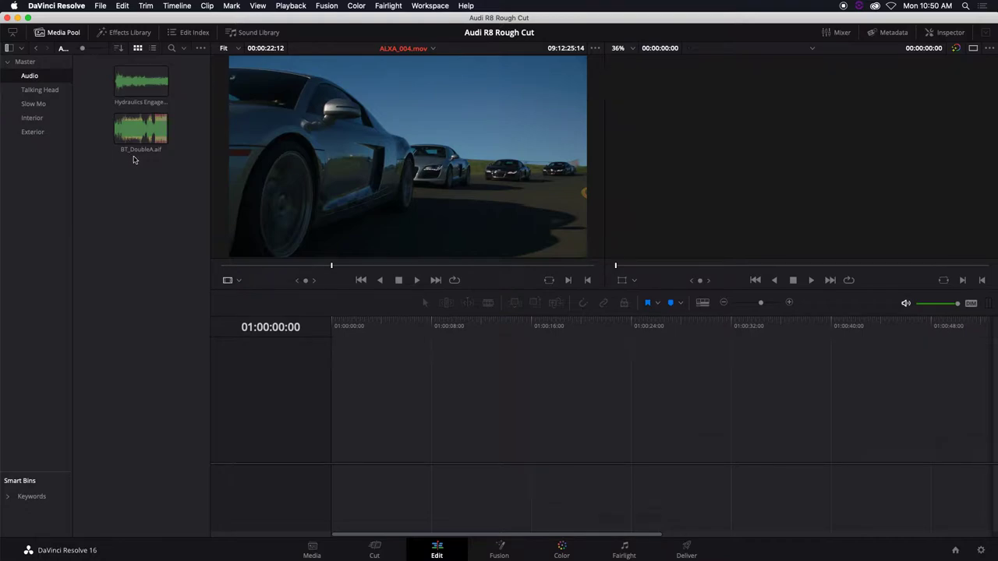
Load BT_DoubleA.aif, rewind it to its start and turn the playback volume down
{"action": "double_click", "coordinate": [135, 140]}
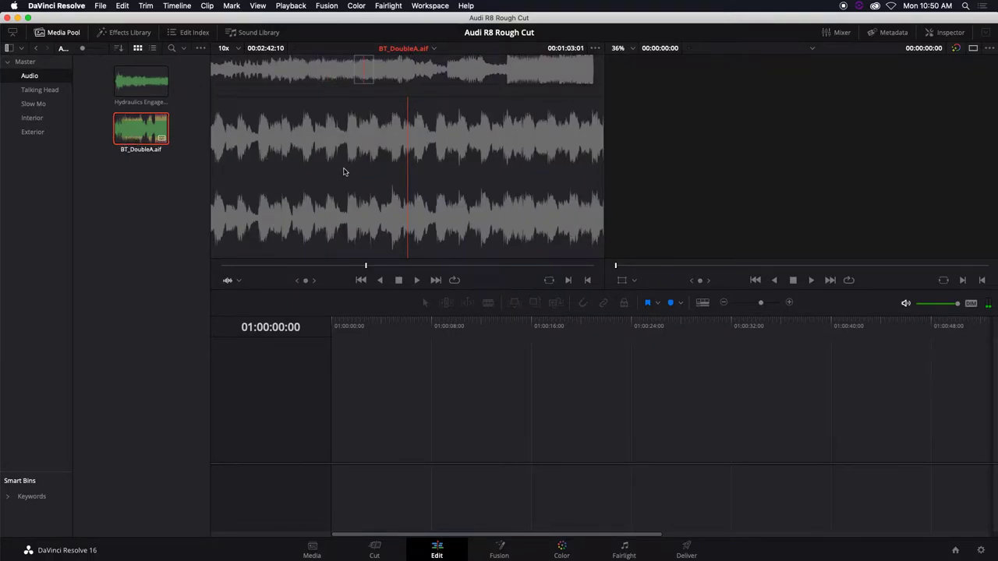
{"action": "left_click_drag", "start_coordinate": [367, 267], "coordinate": [197, 270]}
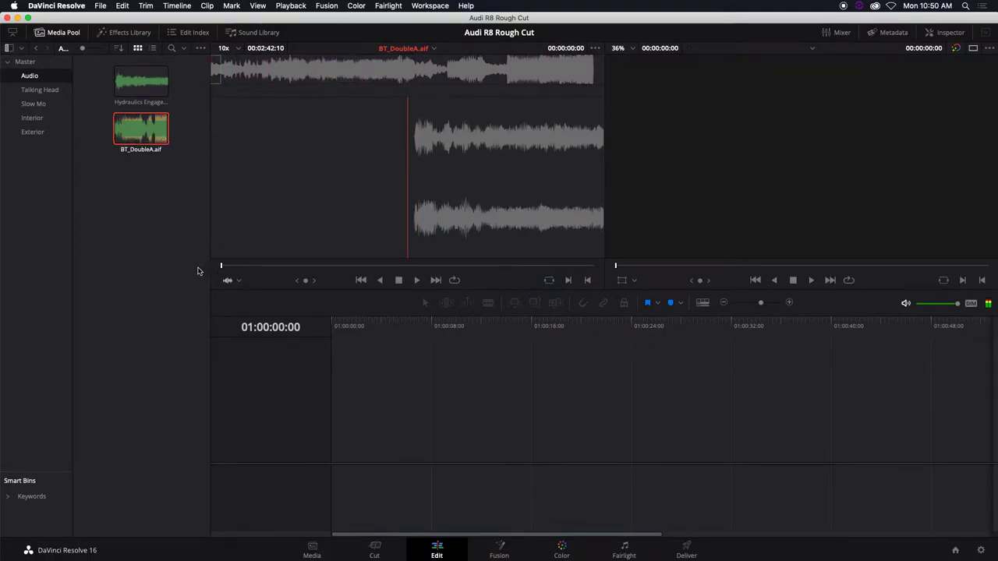
{"action": "key", "text": "XF86AudioRaiseVolume"}
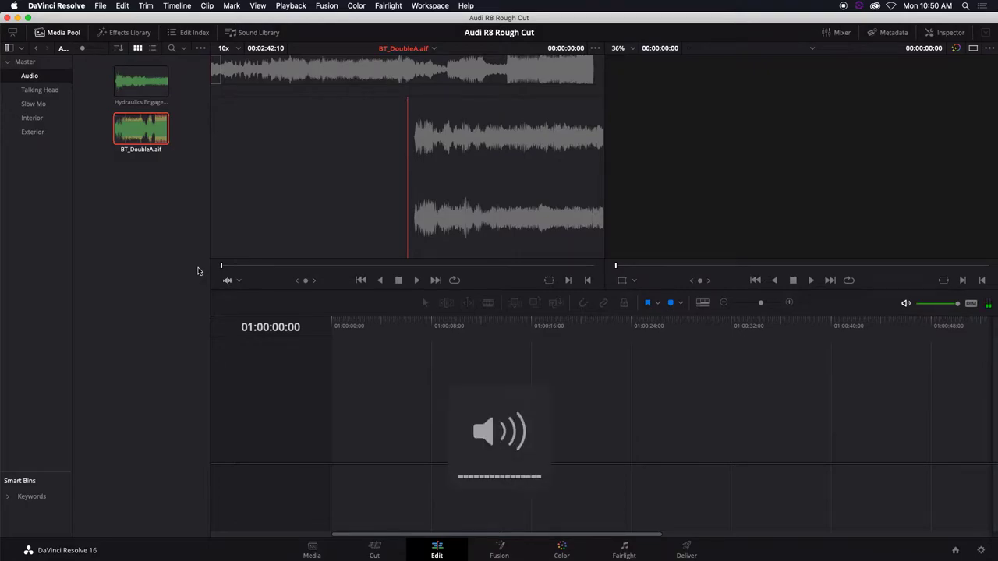
{"action": "key", "text": "XF86AudioLowerVolume"}
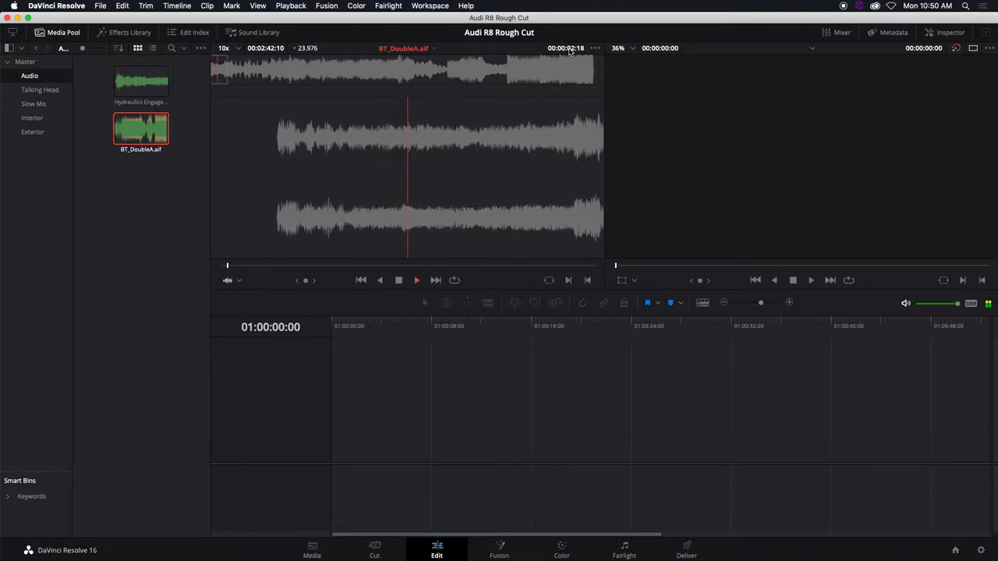
{"action": "key", "text": "XF86AudioLowerVolume"}
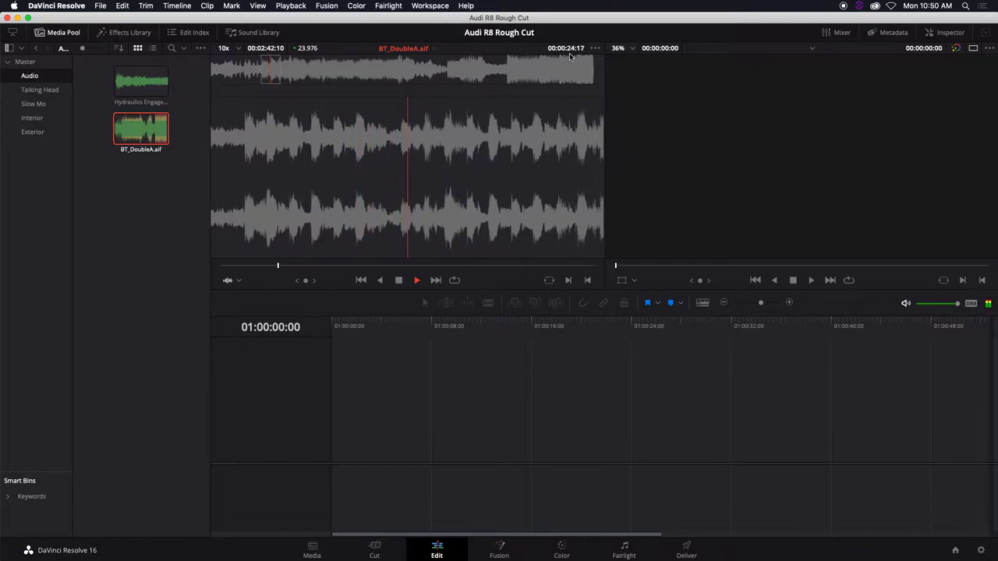
{"action": "key", "text": "XF86AudioRaiseVolume"}
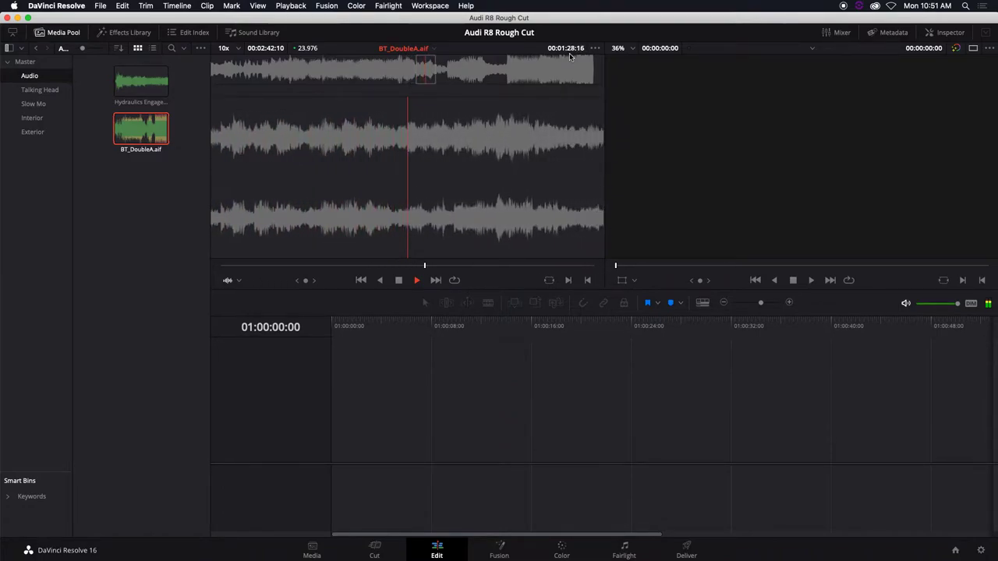
Stop the music, step back to 00:01:30:00 and mark the out point there
{"action": "key", "text": "space"}
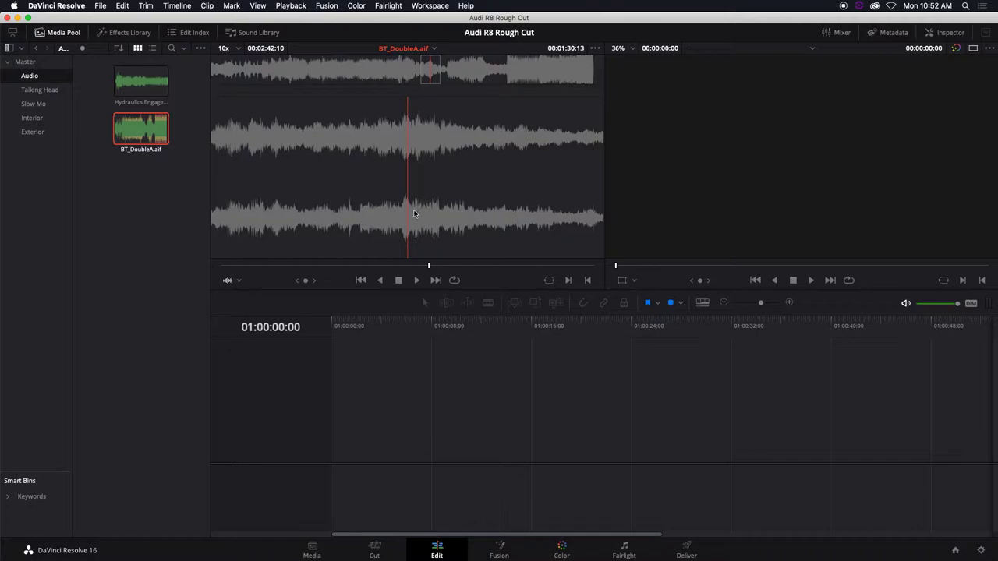
{"action": "key", "text": "Left"}
{"action": "key", "text": "Left"}
{"action": "key", "text": "Left"}
{"action": "key", "text": "Left"}
{"action": "key", "text": "Left"}
{"action": "key", "text": "Left"}
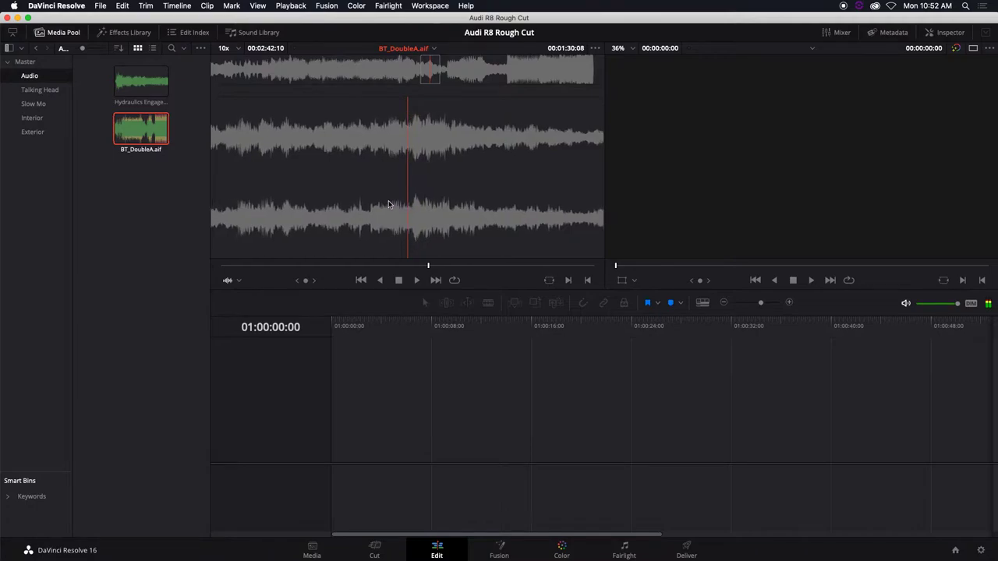
{"action": "key", "text": "Left"}
{"action": "key", "text": "Left"}
{"action": "key", "text": "Left"}
{"action": "key", "text": "Left"}
{"action": "key", "text": "Left"}
{"action": "key", "text": "Left"}
{"action": "key", "text": "Left"}
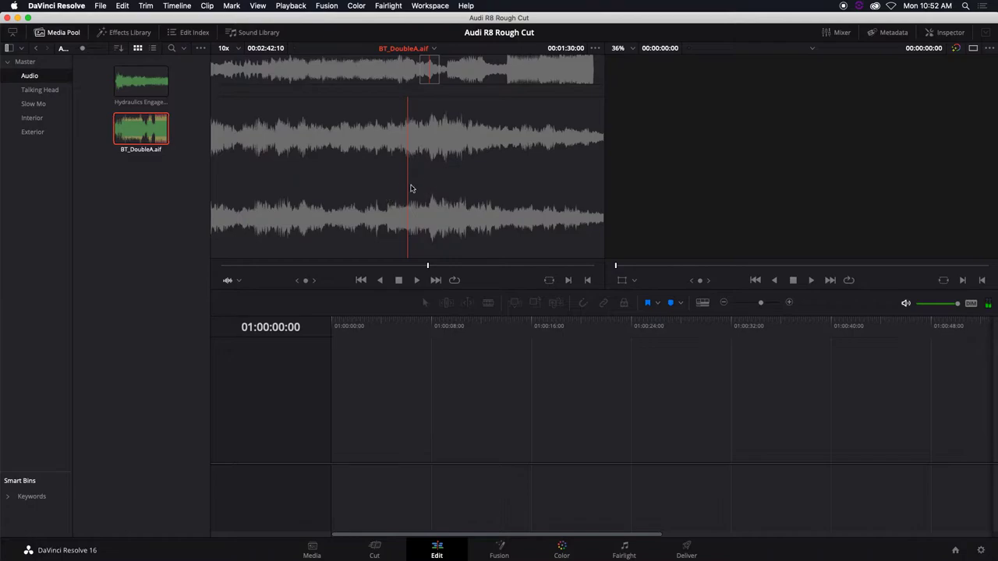
{"action": "key", "text": "o"}
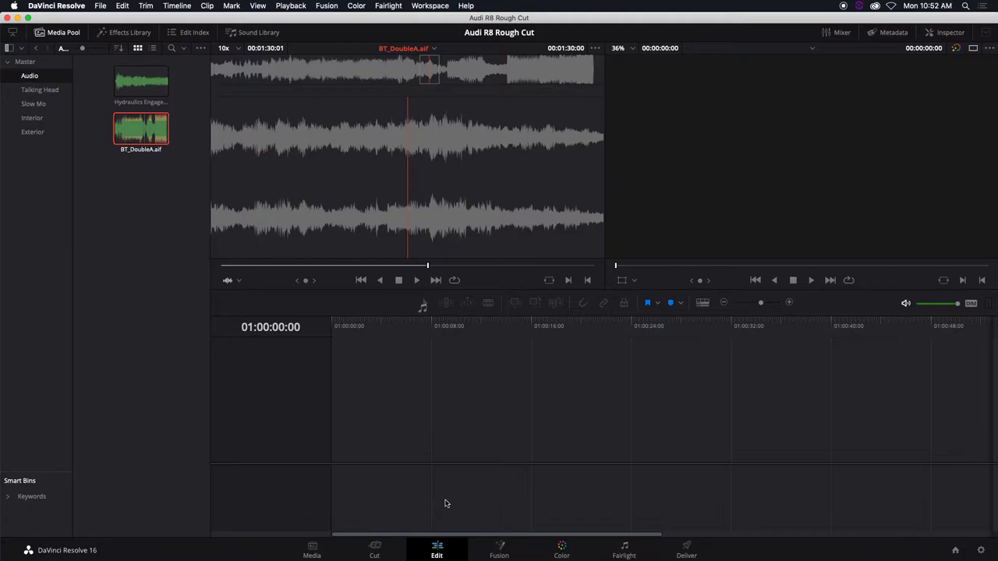
Put trimmed BT_DoubleA.aif on Audio 1 of Timeline 1, playhead parked at 01:01:30:00
{"action": "left_click_drag", "start_coordinate": [484, 488], "coordinate": [330, 461]}
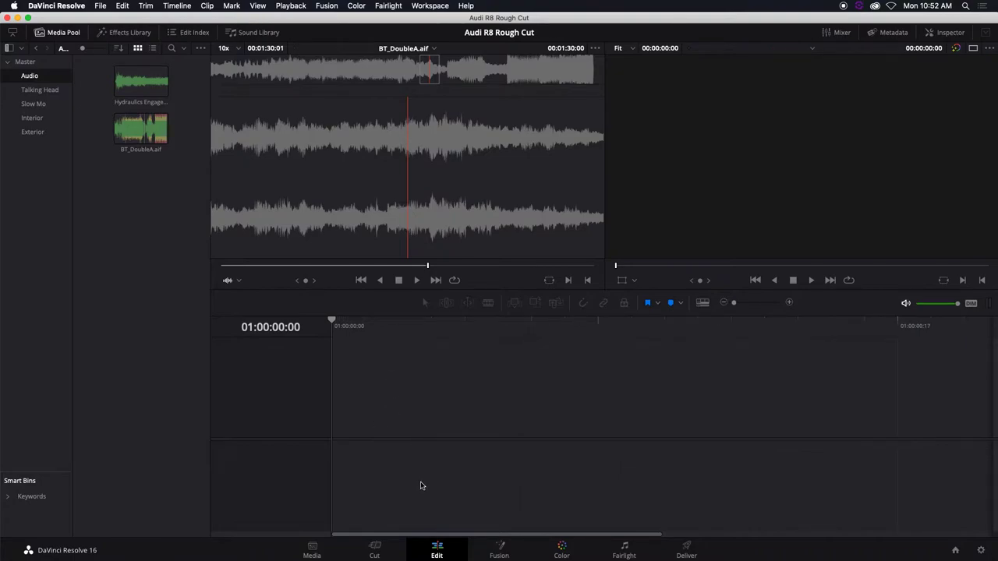
{"action": "left_click_drag", "start_coordinate": [155, 131], "coordinate": [373, 462]}
{"action": "left_click_drag", "start_coordinate": [913, 324], "coordinate": [926, 324]}
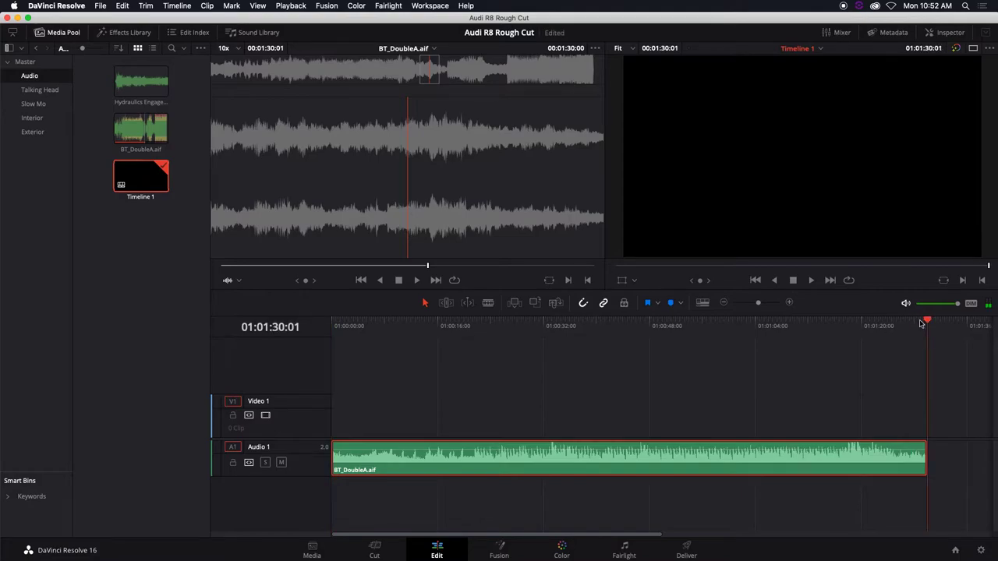
{"action": "key", "text": "Left"}
Open the Talking Head bin to list Paul_004, Paul_006 and Paul_008
{"action": "left_click", "coordinate": [40, 92]}
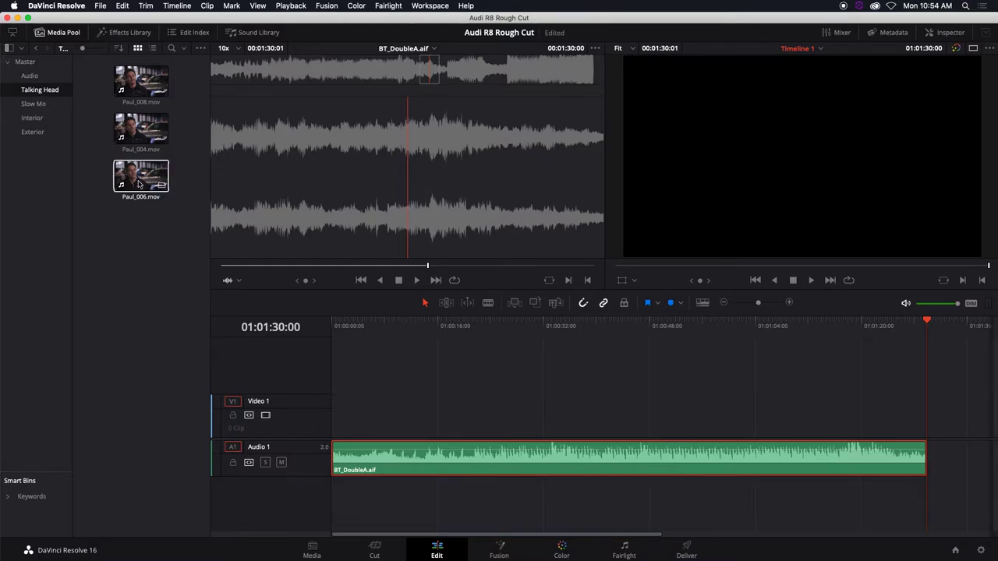
Move BT_DoubleA.aif down to a new Audio 2 track and drop Paul_006.mov onto V1/A1
{"action": "left_click_drag", "start_coordinate": [139, 180], "coordinate": [167, 191]}
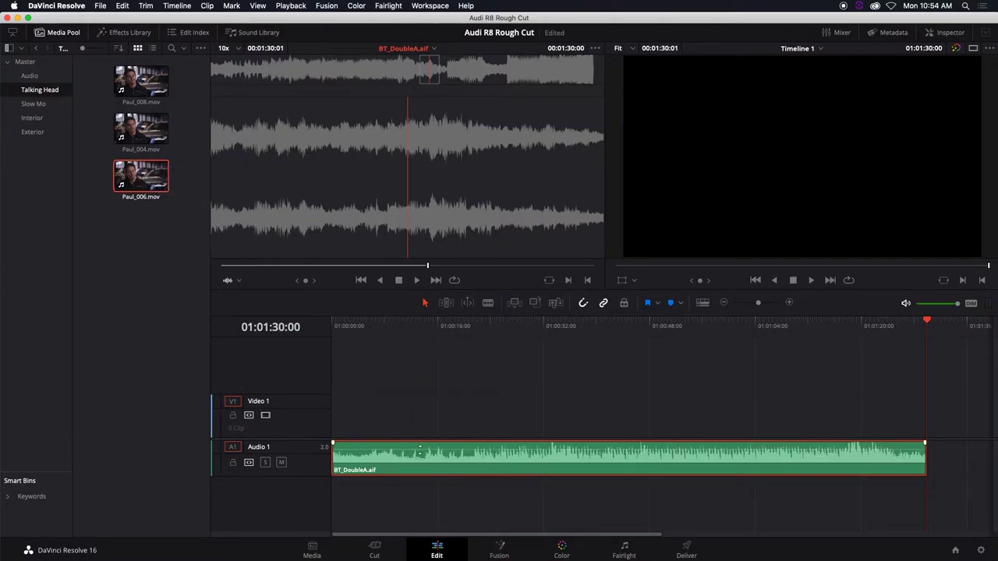
{"action": "left_click", "coordinate": [426, 461]}
{"action": "left_click_drag", "start_coordinate": [426, 461], "coordinate": [422, 519]}
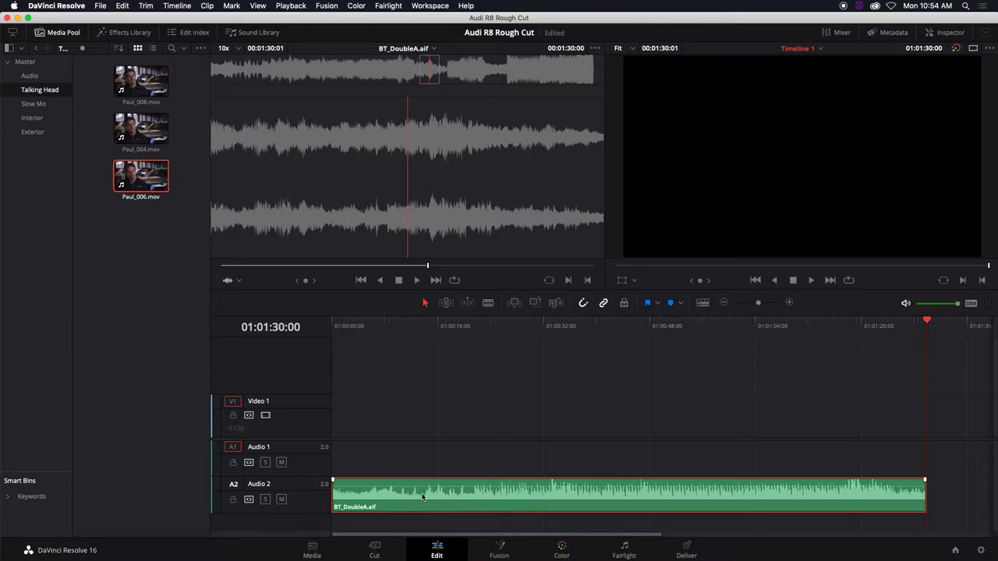
{"action": "left_click_drag", "start_coordinate": [140, 178], "coordinate": [381, 429]}
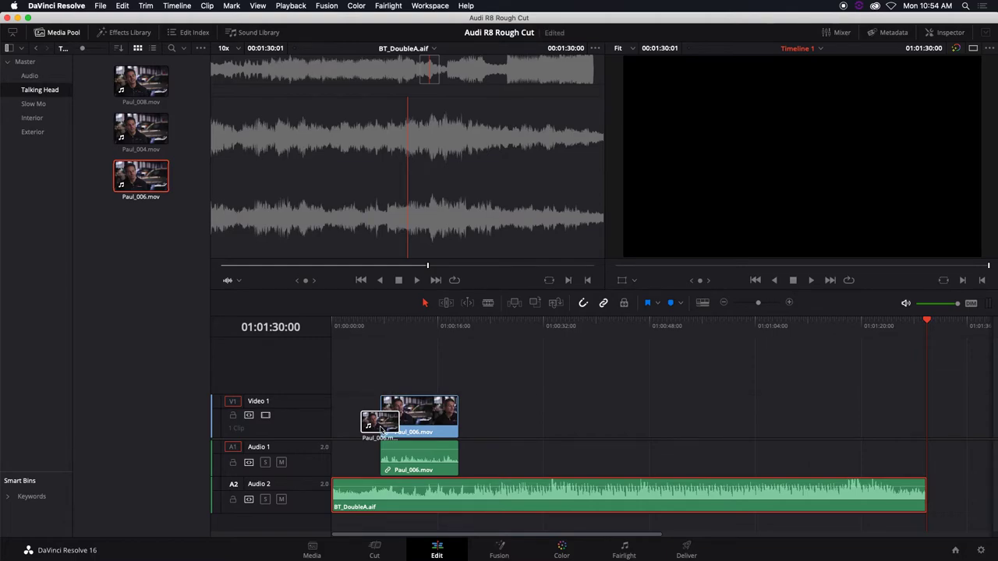
Lay Paul_006, Paul_004 and Paul_008 in order along Video 1 and Audio 1
{"action": "left_click_drag", "start_coordinate": [381, 430], "coordinate": [390, 428]}
{"action": "left_click_drag", "start_coordinate": [139, 133], "coordinate": [526, 431]}
{"action": "left_click", "coordinate": [134, 78]}
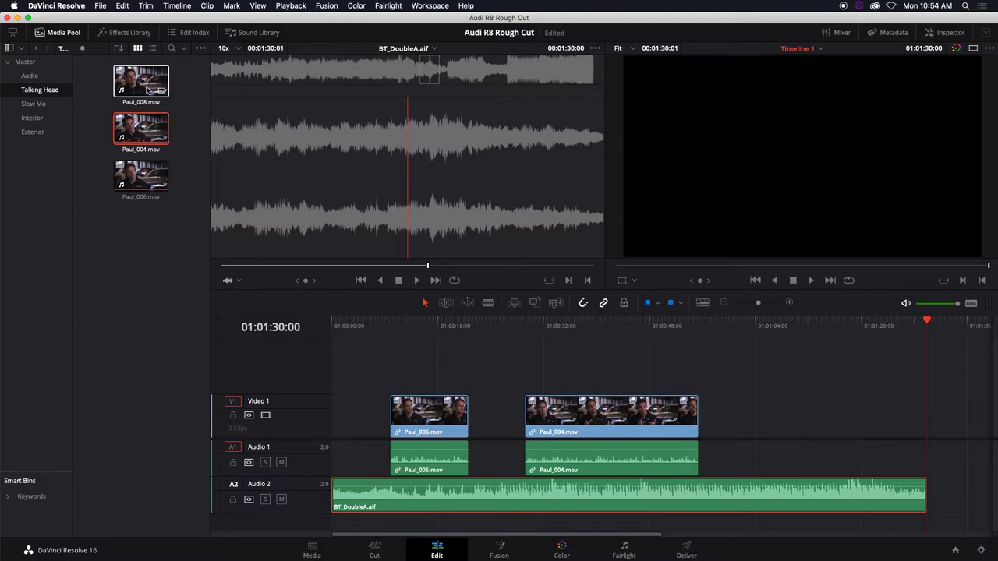
{"action": "left_click_drag", "start_coordinate": [134, 78], "coordinate": [738, 425]}
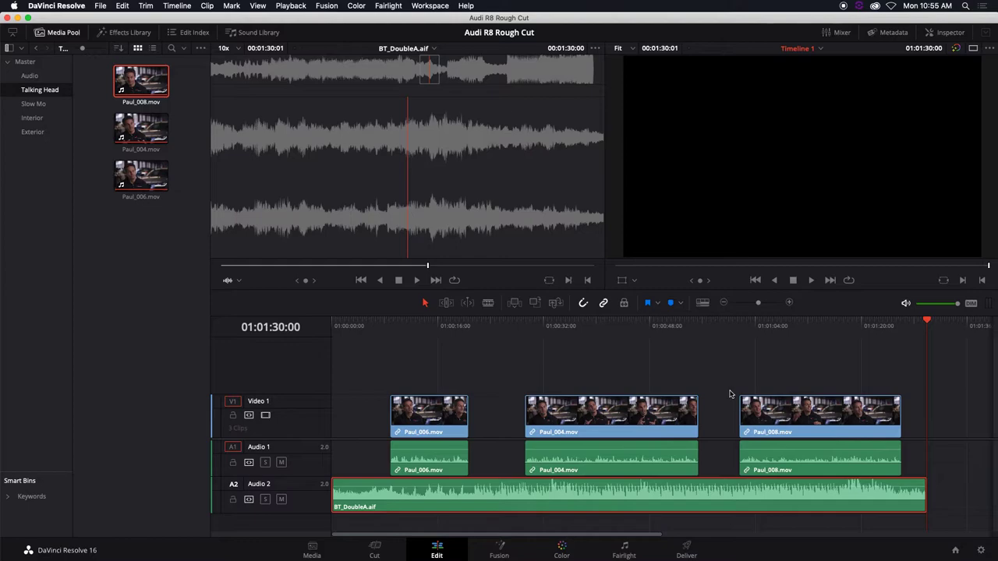
Trim Paul_004's head about seven seconds later and park the playhead inside Paul_006
{"action": "left_click", "coordinate": [527, 421]}
{"action": "left_click_drag", "start_coordinate": [565, 413], "coordinate": [527, 413]}
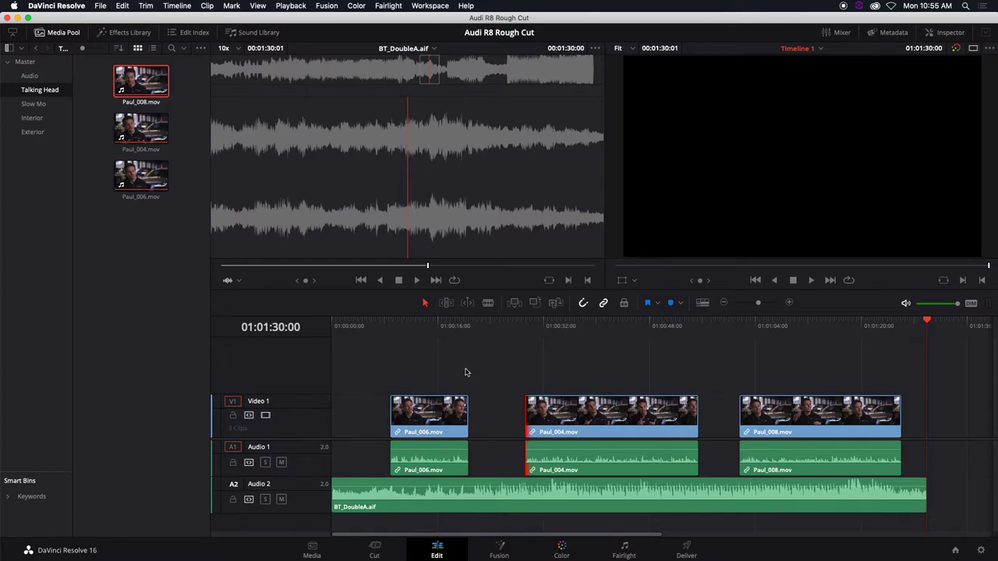
{"action": "left_click", "coordinate": [406, 327]}
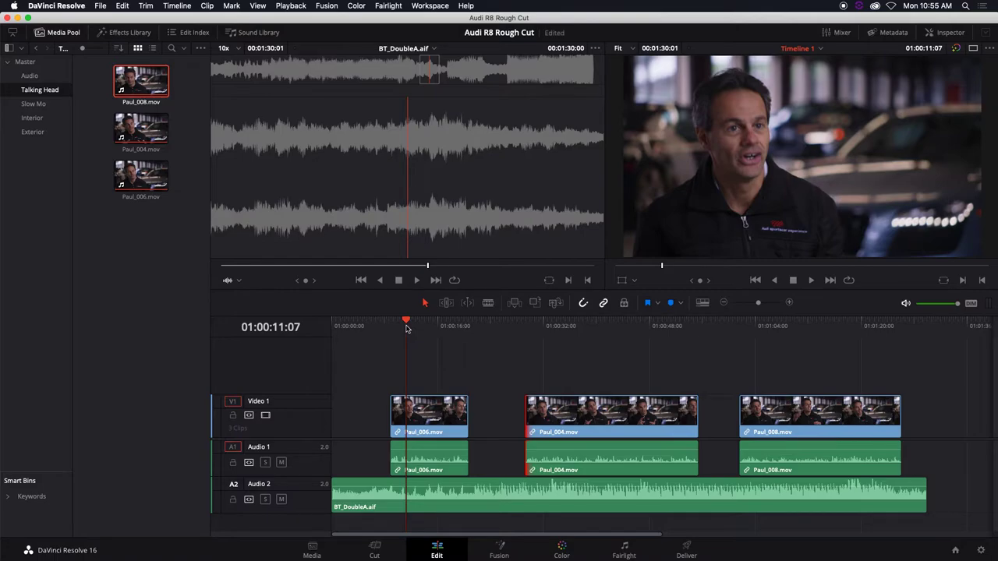
{"action": "left_click", "coordinate": [129, 33]}
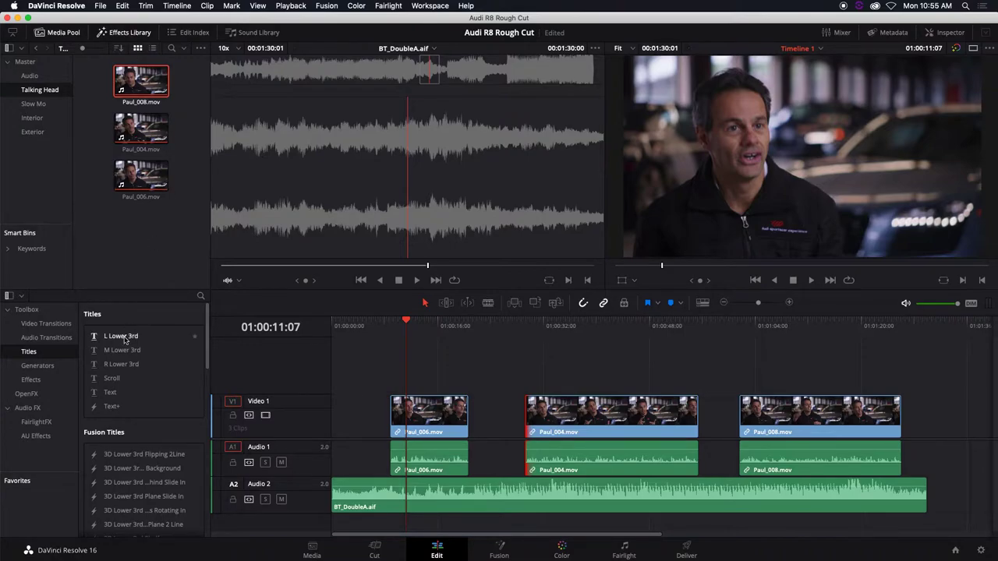
Drop the L Lower 3rd title onto a new Video 2 track above Paul_006
{"action": "left_click", "coordinate": [125, 336]}
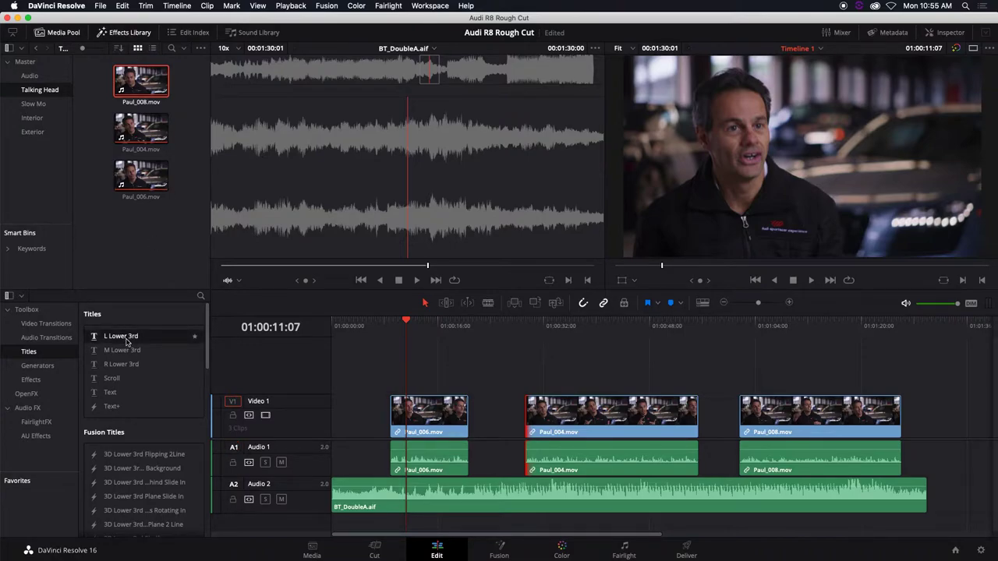
{"action": "left_click_drag", "start_coordinate": [125, 340], "coordinate": [412, 377]}
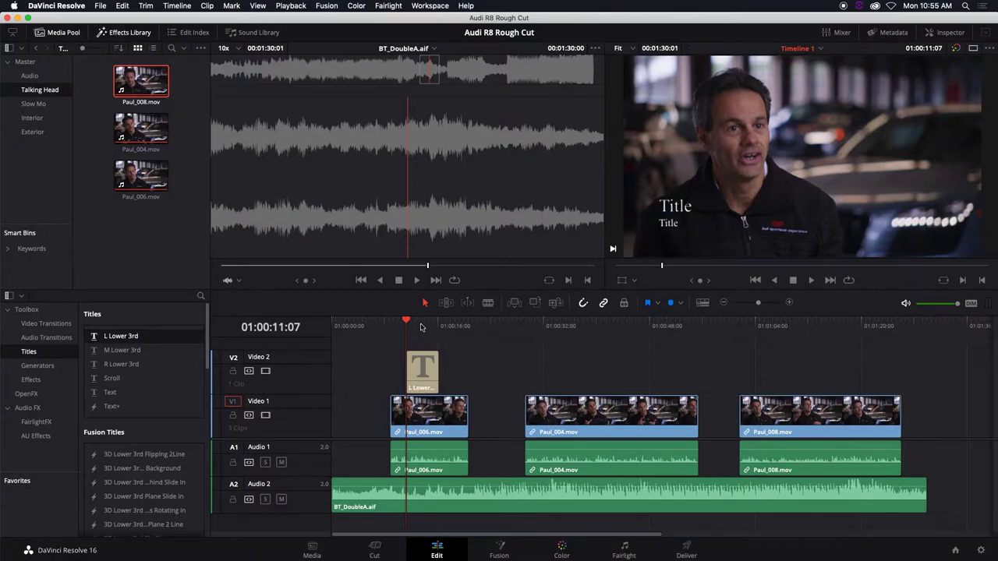
{"action": "left_click", "coordinate": [423, 374]}
{"action": "left_click", "coordinate": [417, 321]}
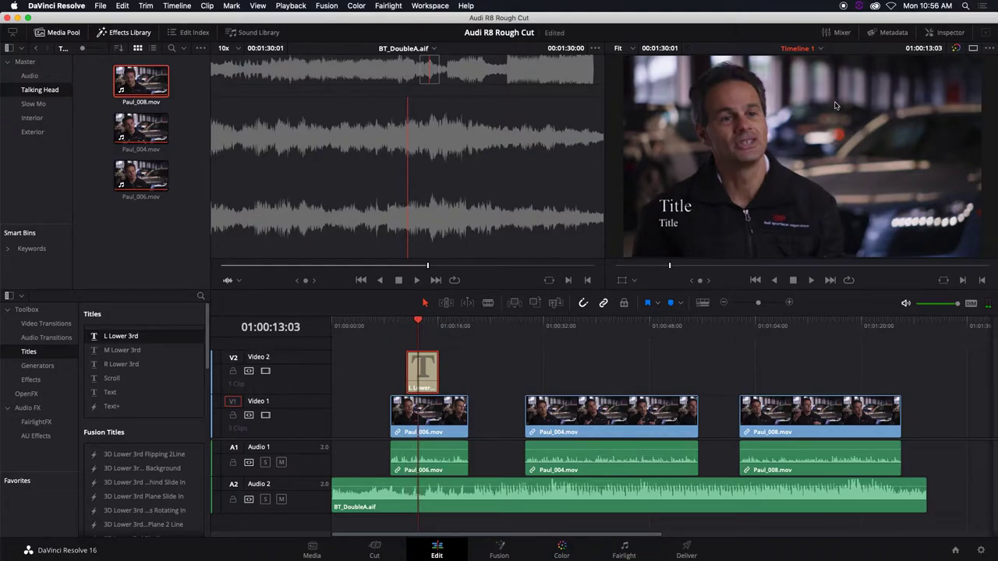
In the Inspector, overwrite the lower third's first Rich Text line with the speaker's full name
{"action": "left_click", "coordinate": [944, 34]}
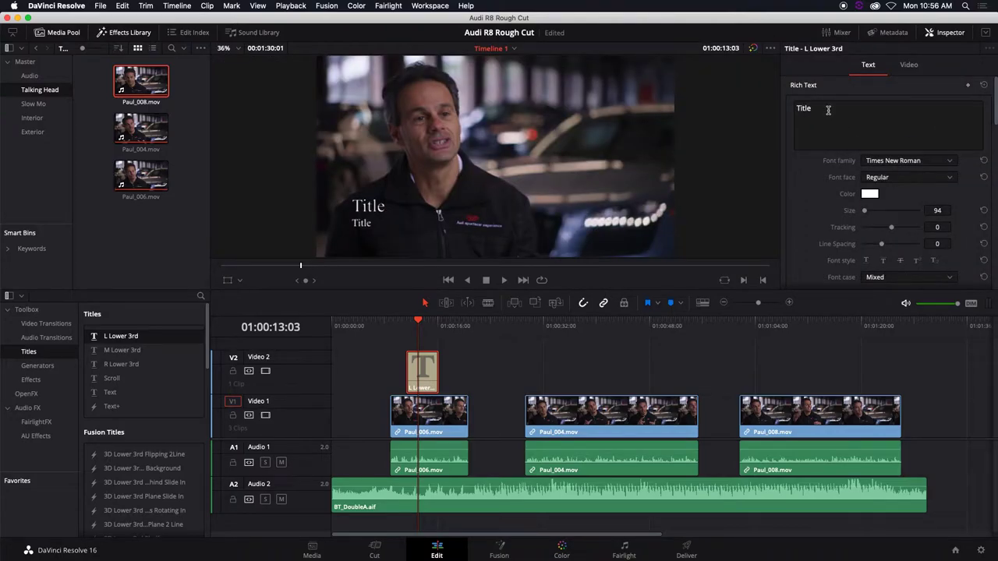
{"action": "triple_click", "coordinate": [828, 110]}
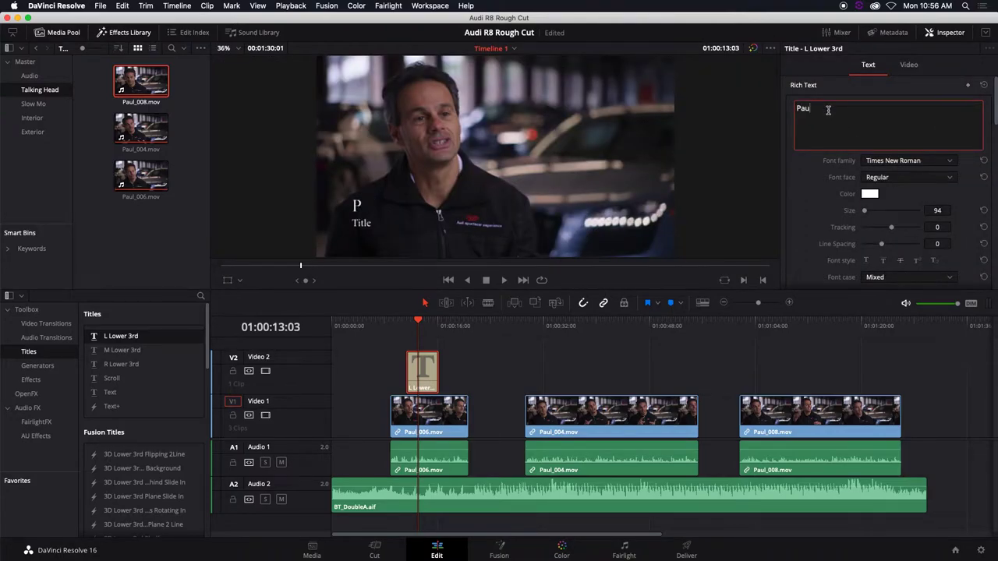
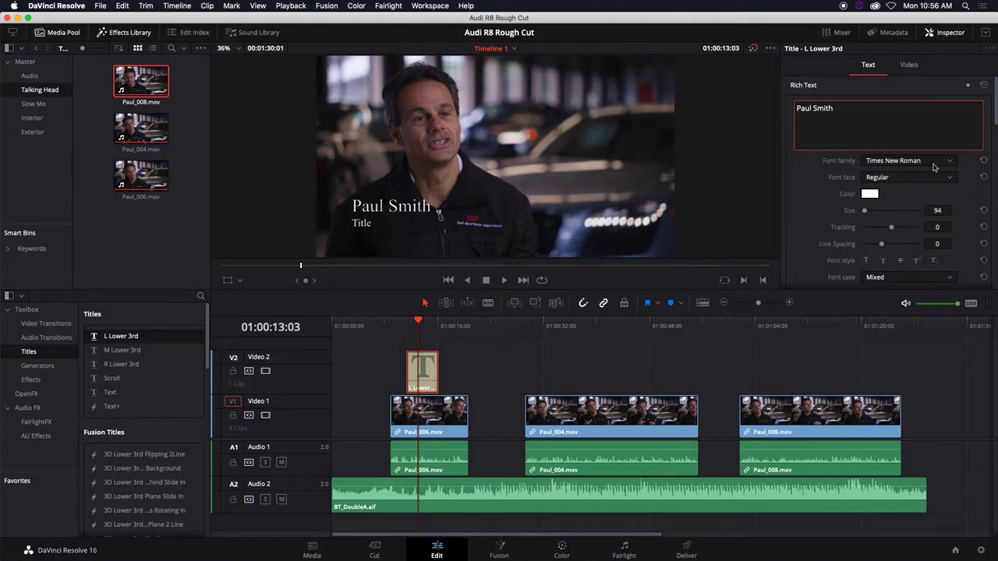
Replace the lower-third's second-line placeholder 'Title' with 'Audi Car Expert' and trim the title clip's start
{"action": "left_click_drag", "start_coordinate": [994, 111], "coordinate": [996, 164]}
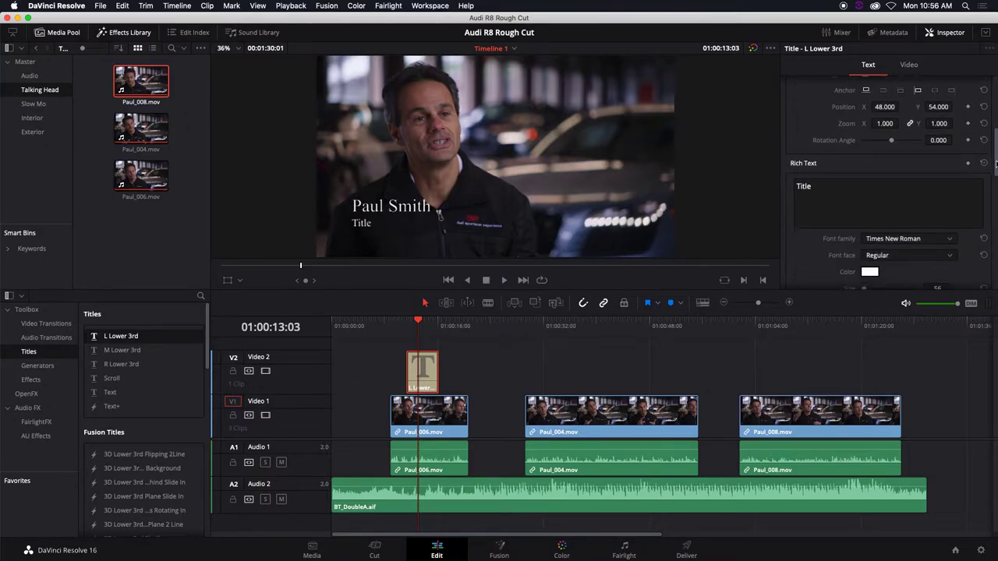
{"action": "left_click", "coordinate": [822, 187]}
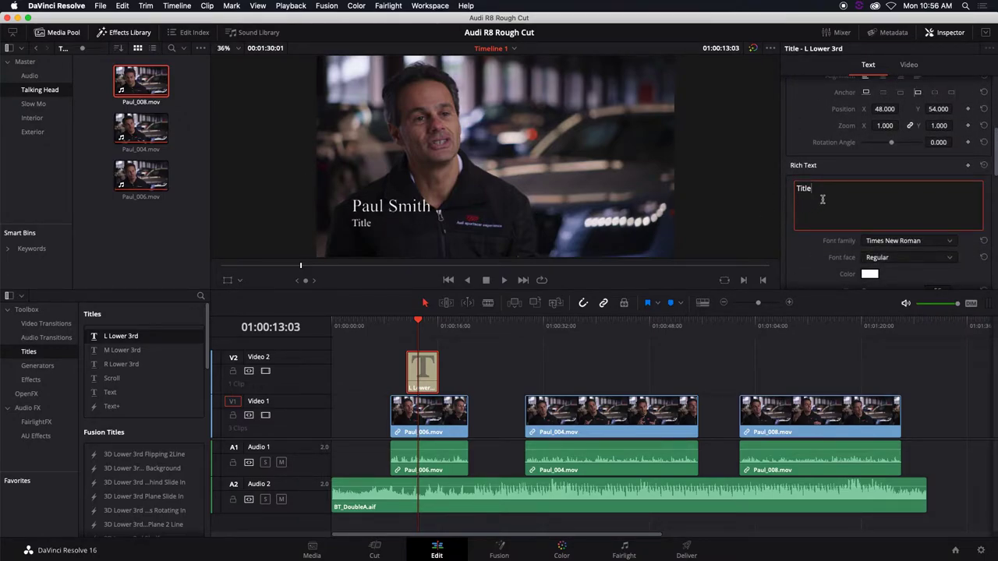
{"action": "left_click_drag", "start_coordinate": [823, 189], "coordinate": [784, 189]}
{"action": "type", "text": "Audi Car Expert"}
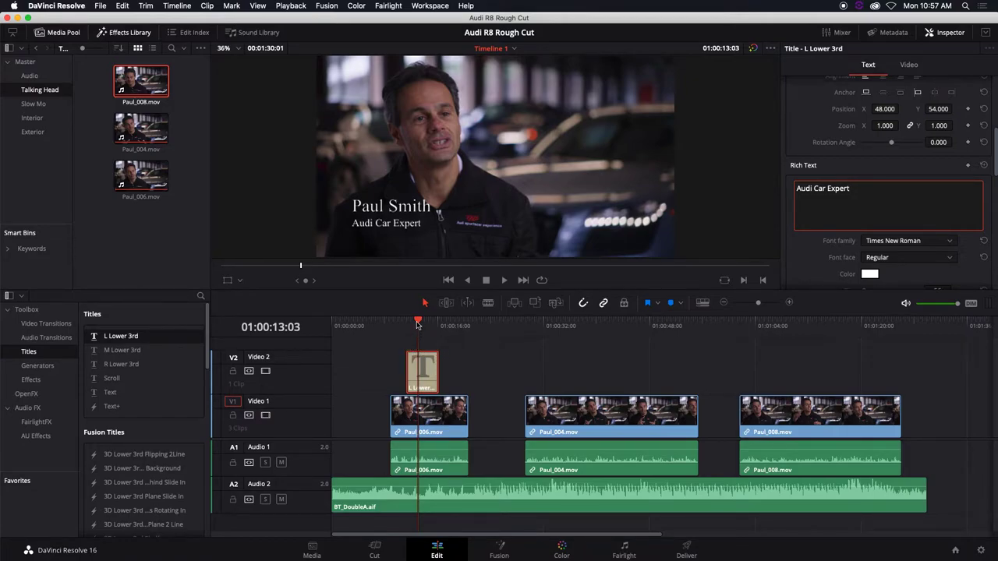
{"action": "left_click_drag", "start_coordinate": [406, 355], "coordinate": [426, 326]}
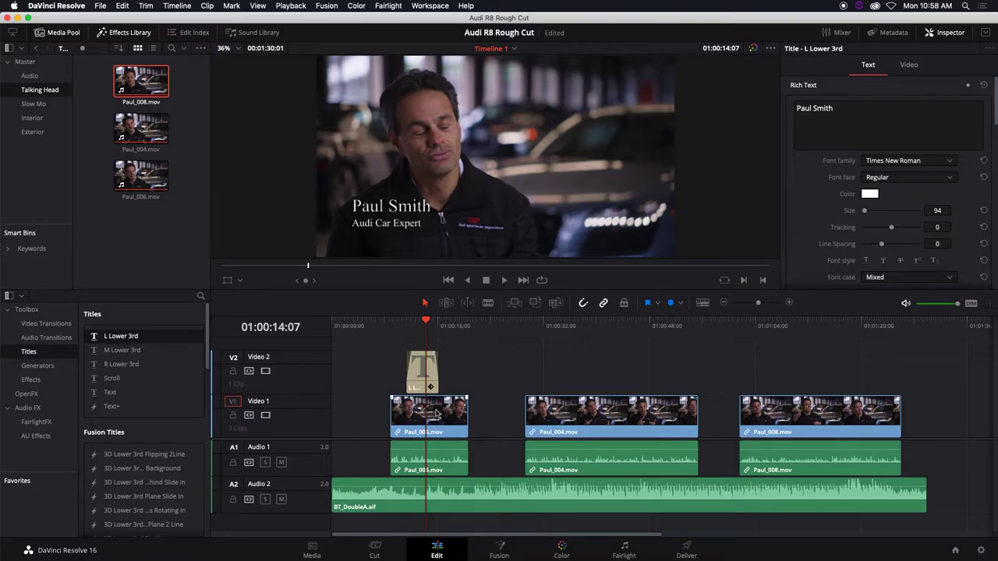
Select the first interview clip, Paul_006.mov, on the timeline
{"action": "left_click", "coordinate": [466, 410]}
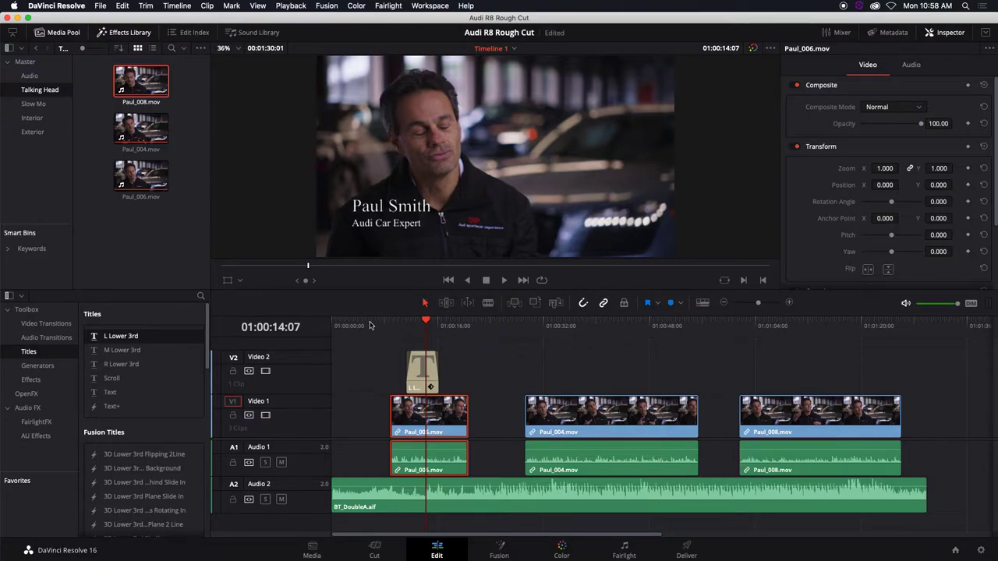
Set the video track height to minimum and move the lower-third title clip up to a new Video 3 track
{"action": "left_click", "coordinate": [702, 304]}
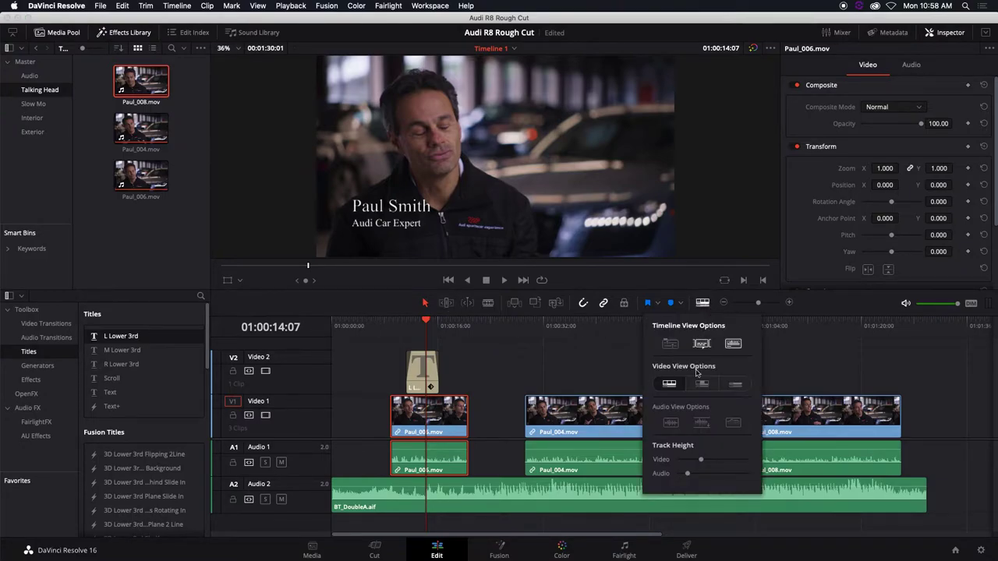
{"action": "left_click_drag", "start_coordinate": [701, 459], "coordinate": [676, 460]}
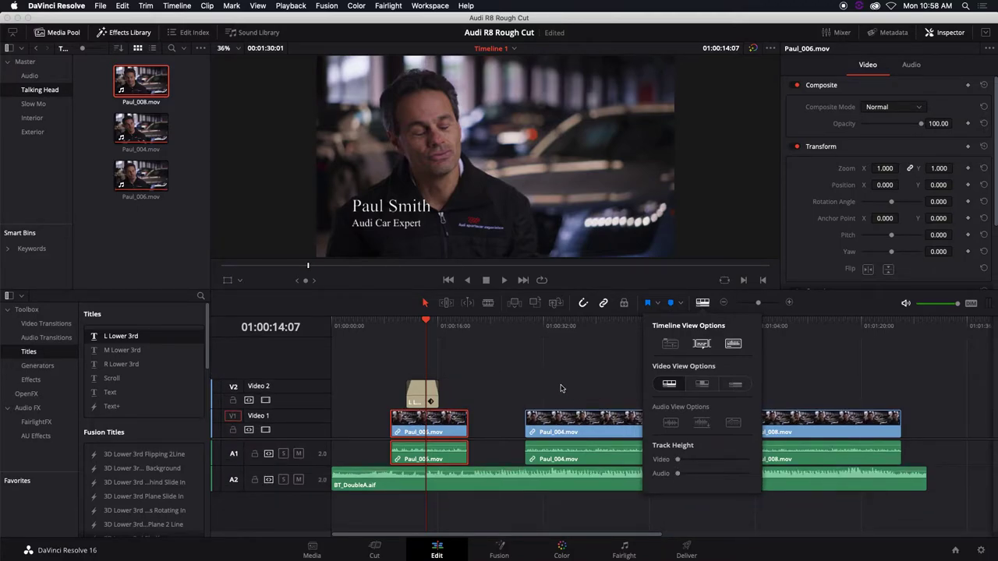
{"action": "left_click", "coordinate": [427, 391]}
{"action": "left_click_drag", "start_coordinate": [429, 392], "coordinate": [426, 345]}
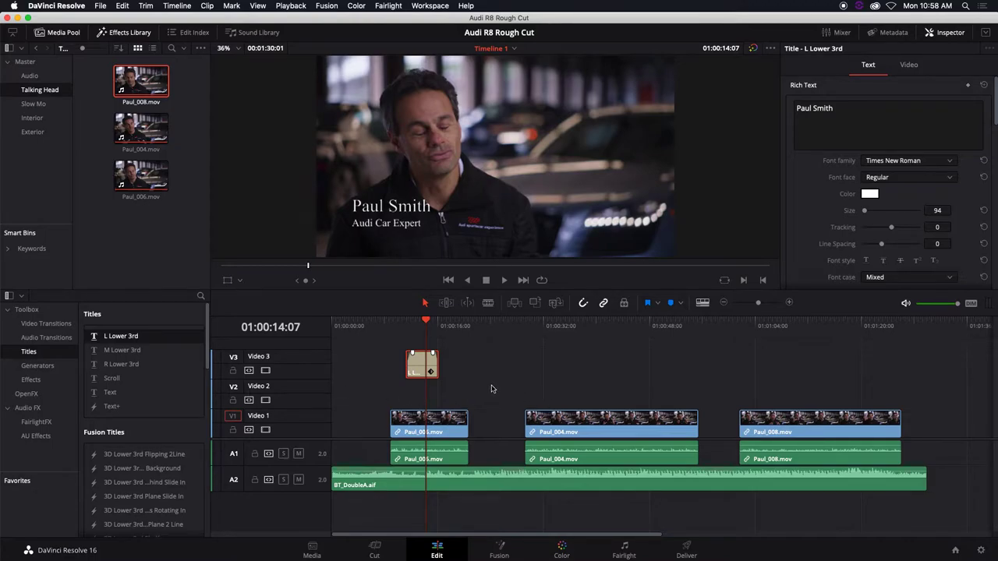
Browse the Interior, Slow Mo and Exterior bins, then select the second interview clip, Paul_004.mov
{"action": "left_click", "coordinate": [36, 118]}
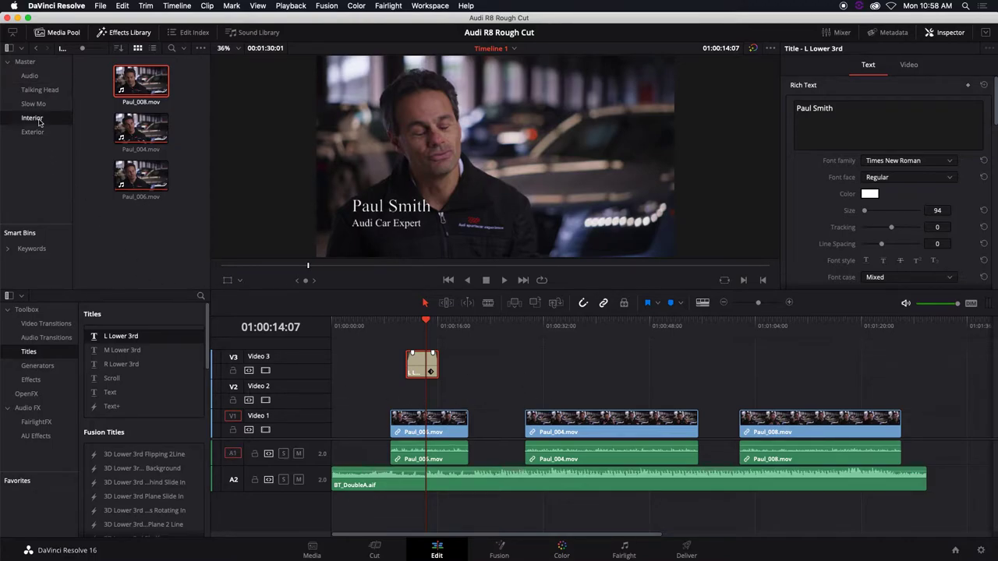
{"action": "left_click", "coordinate": [35, 103]}
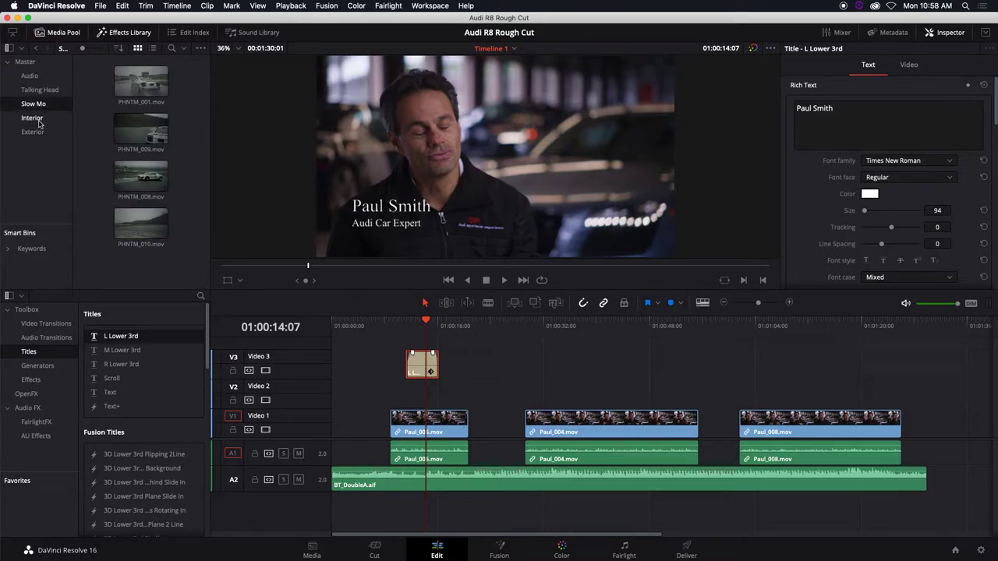
{"action": "left_click", "coordinate": [39, 131]}
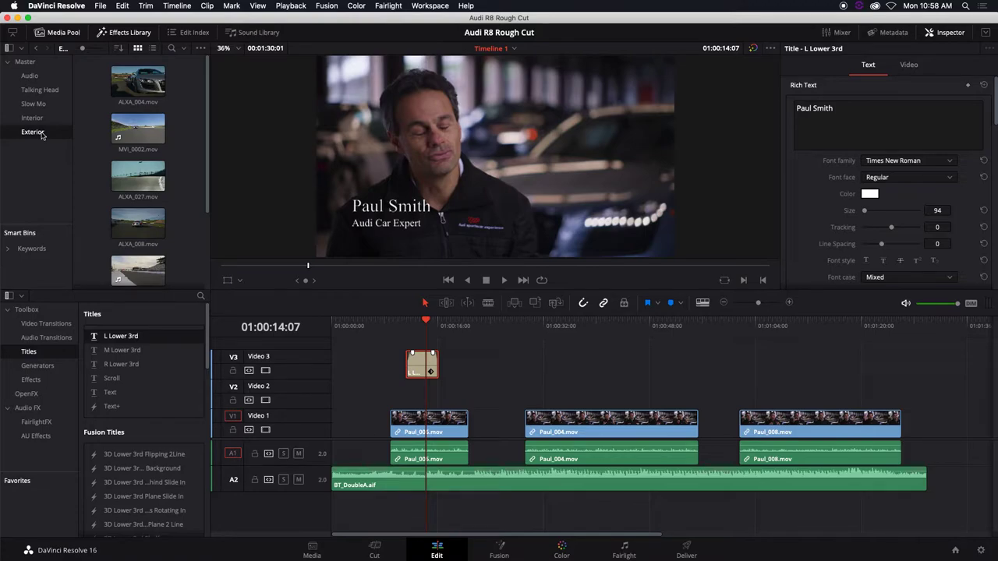
{"action": "left_click", "coordinate": [42, 135]}
{"action": "left_click", "coordinate": [596, 326]}
{"action": "left_click", "coordinate": [627, 418]}
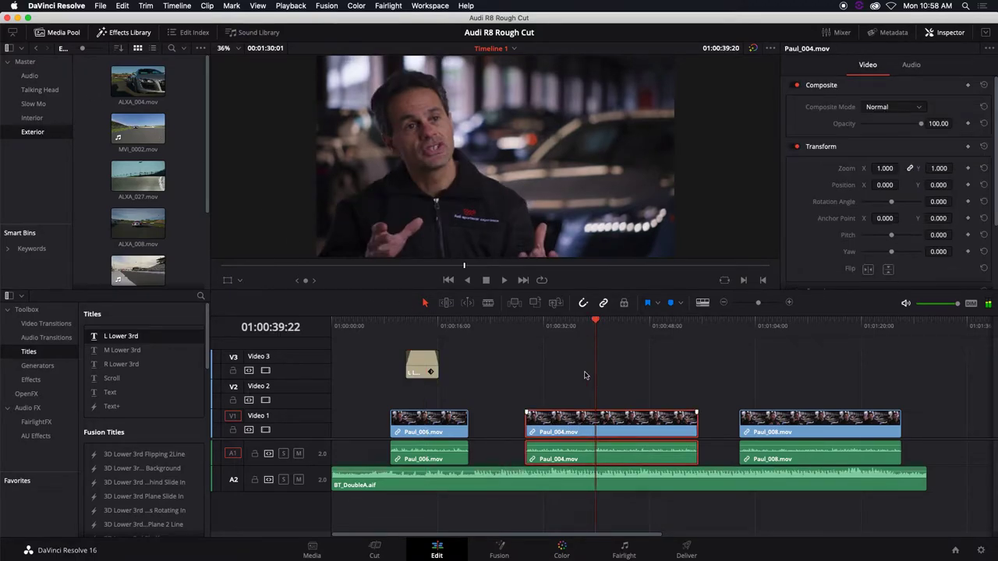
Close the Inspector and play the edit from the start of the timeline
{"action": "left_click", "coordinate": [621, 325]}
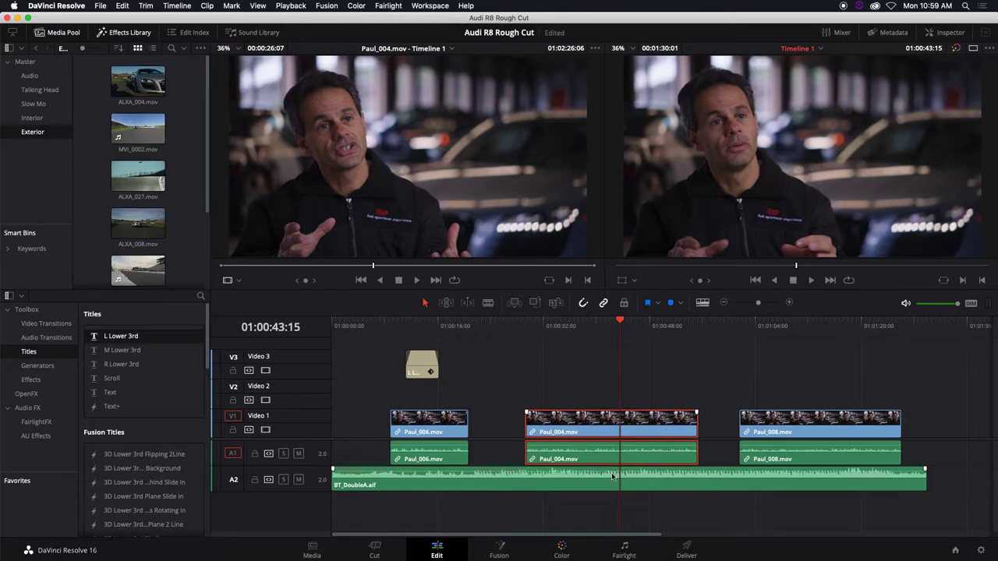
{"action": "key", "text": "Home"}
{"action": "key", "text": "space"}
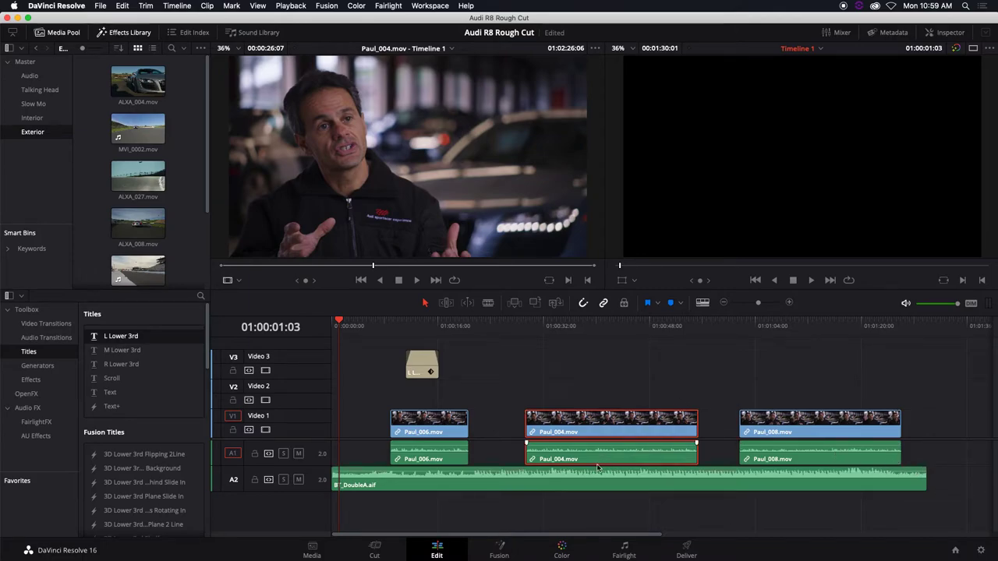
Lower the BT_DoubleA.aif music to about -10 dB and replay from about 34 seconds to check it
{"action": "left_click_drag", "start_coordinate": [618, 470], "coordinate": [618, 476]}
{"action": "left_click", "coordinate": [559, 324]}
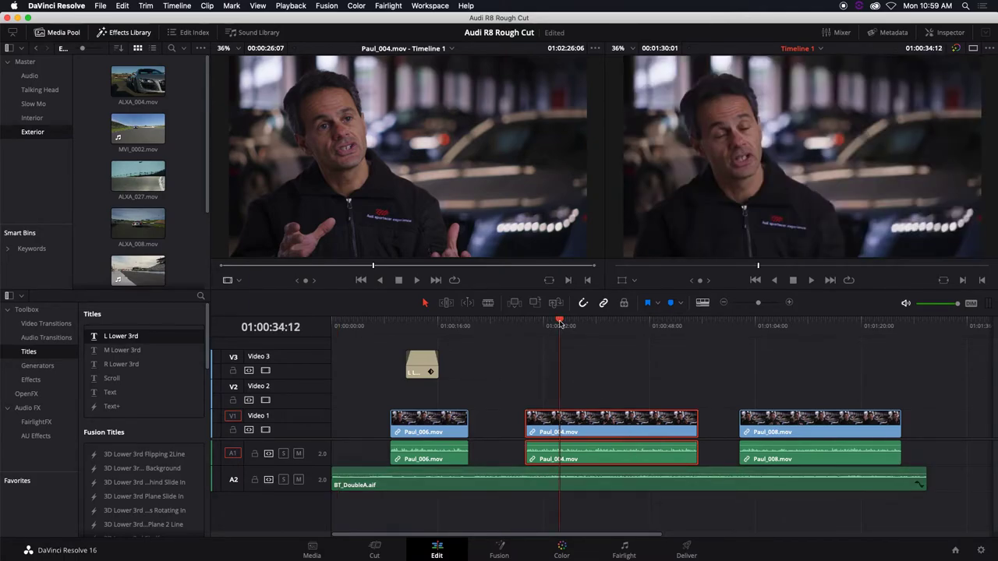
{"action": "key", "text": "space"}
{"action": "key", "text": "XF86AudioRaiseVolume"}
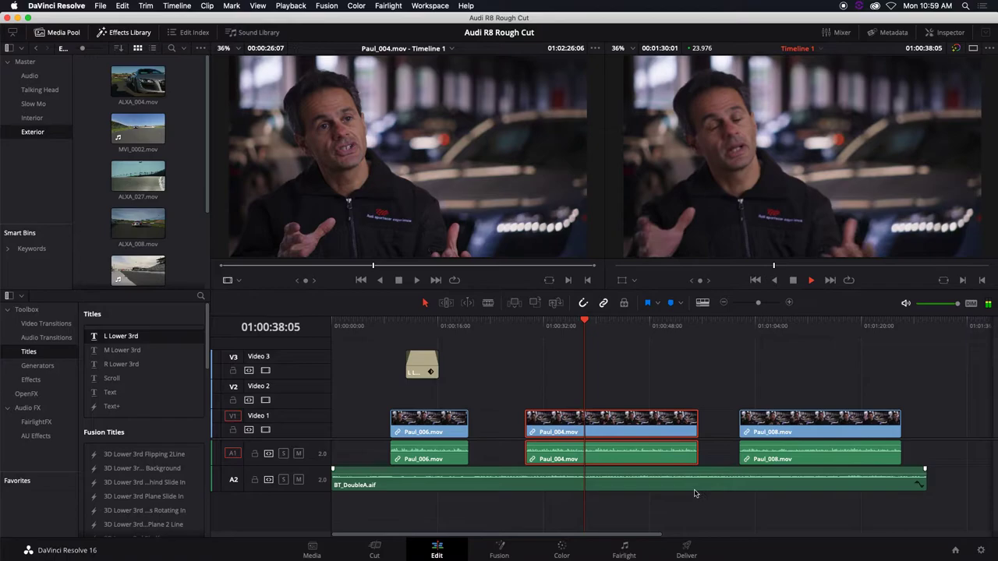
{"action": "key", "text": "space"}
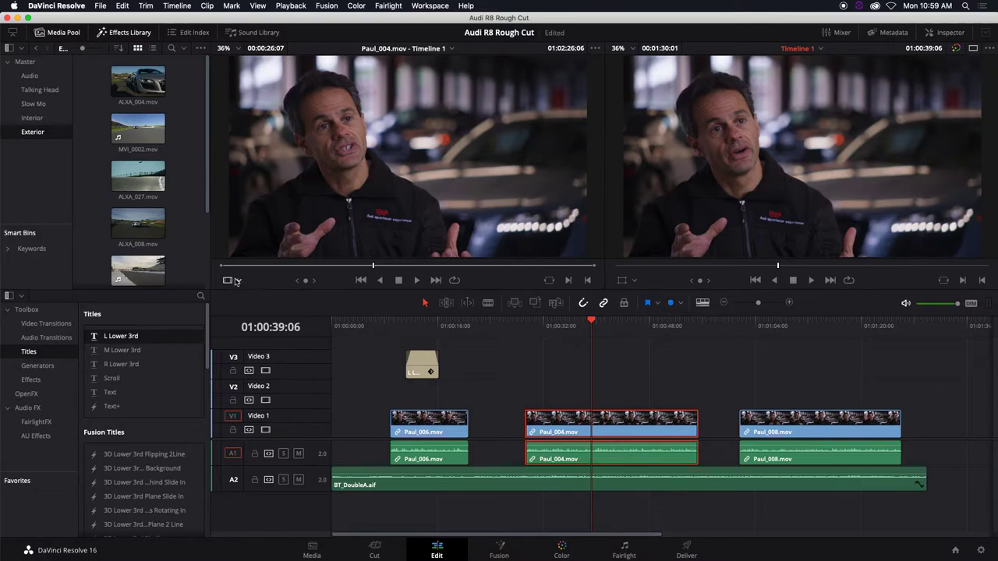
Show the Slow Mo bin and preview PHNTM_008 in the source viewer
{"action": "left_click", "coordinate": [33, 103]}
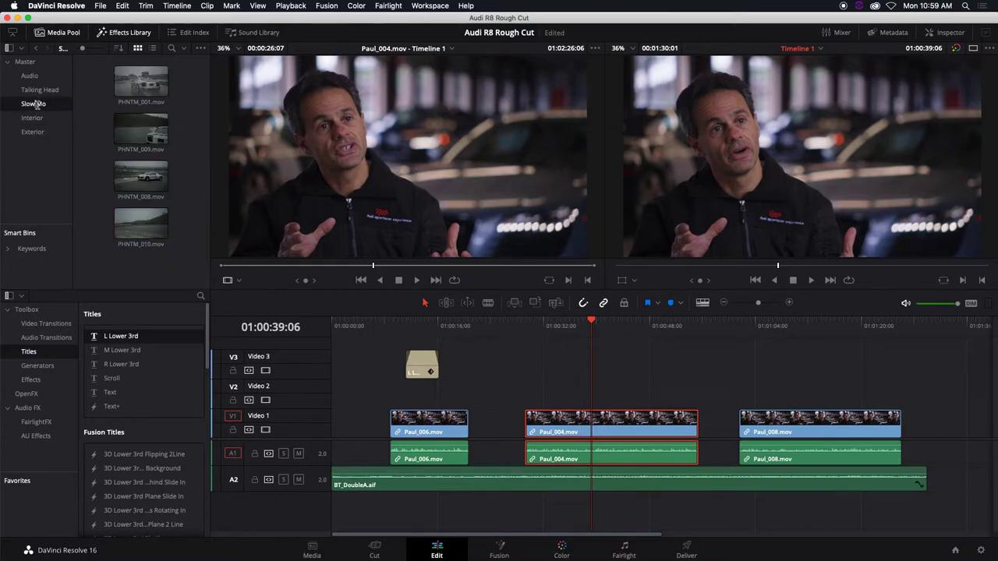
{"action": "double_click", "coordinate": [149, 142]}
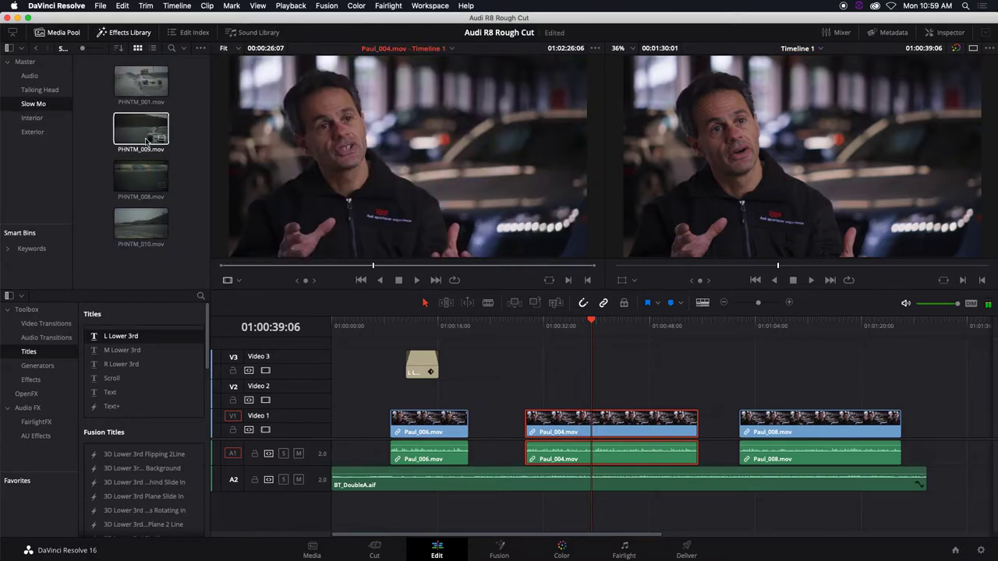
{"action": "left_click", "coordinate": [139, 176]}
{"action": "key", "text": "space"}
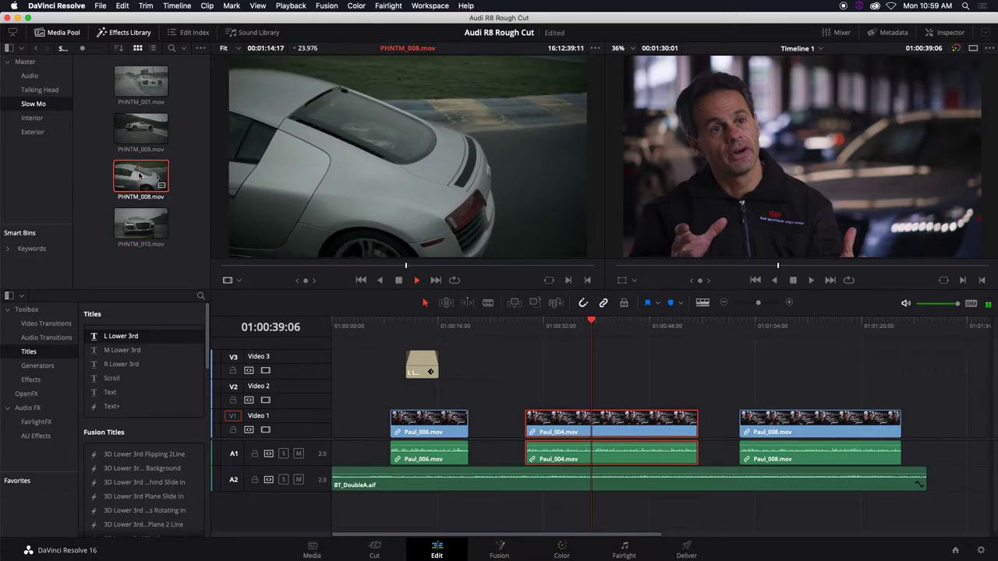
{"action": "key", "text": "space"}
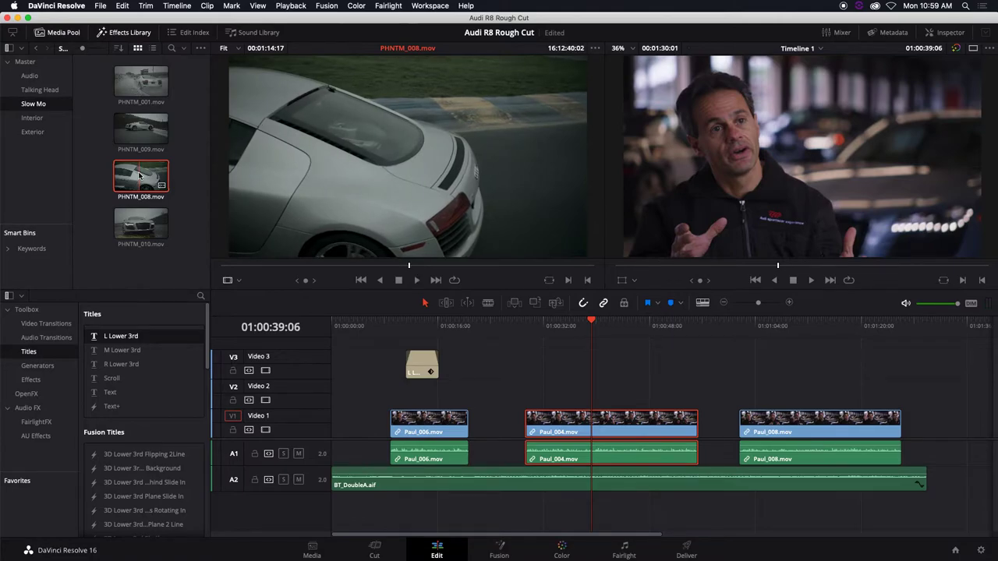
Play the timeline from the second interview, then load PHNTM_001 into the source viewer
{"action": "left_click", "coordinate": [593, 322]}
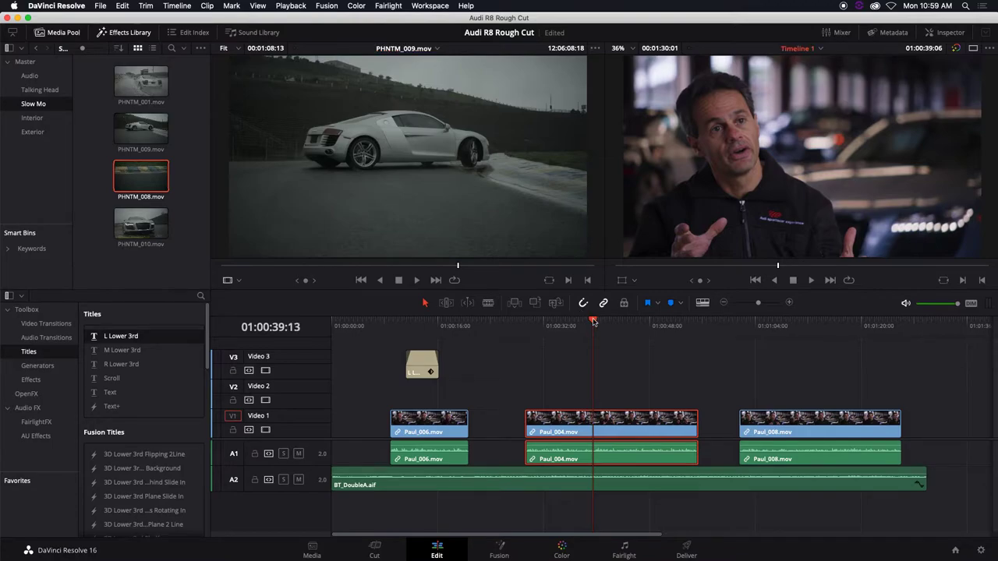
{"action": "key", "text": "space"}
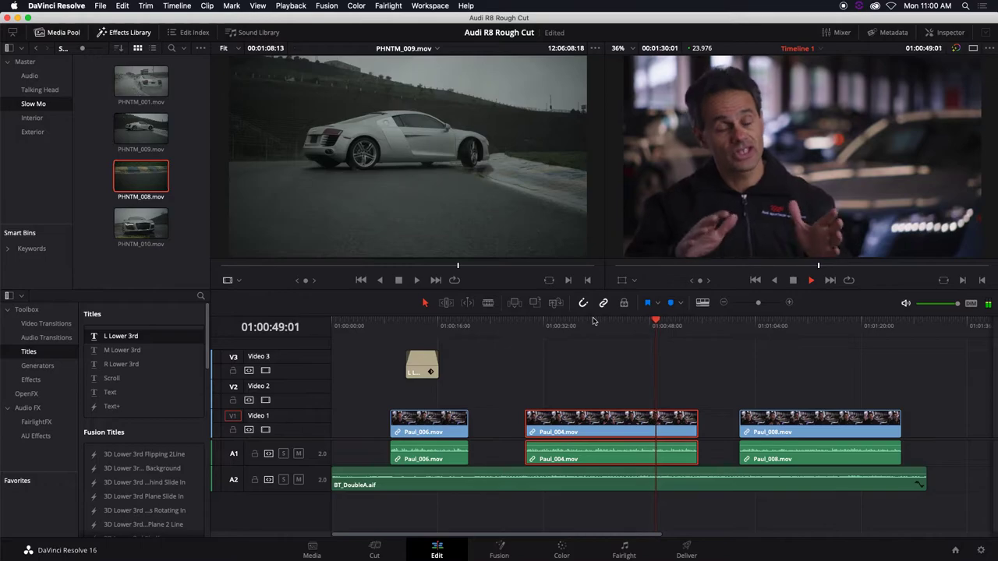
{"action": "key", "text": "space"}
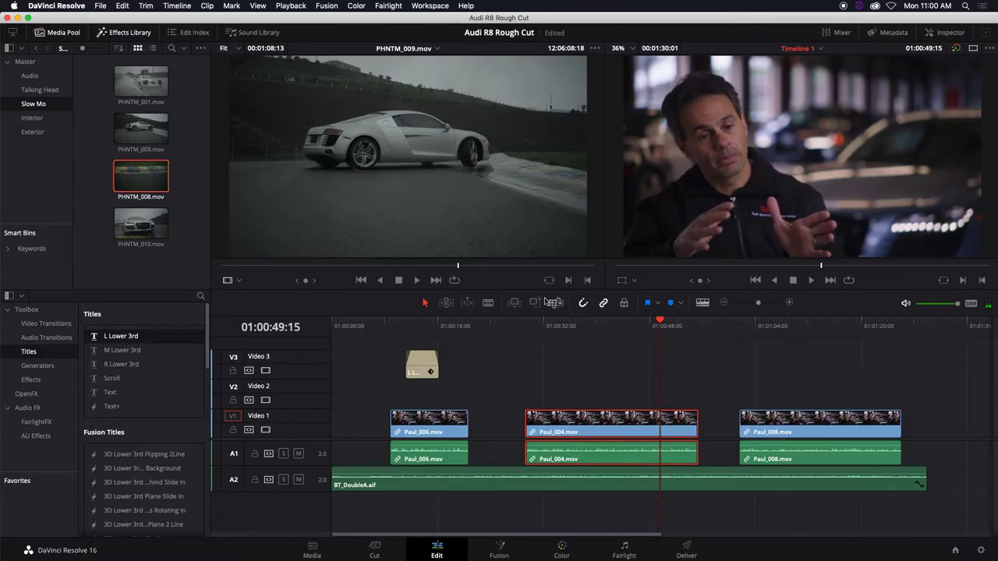
{"action": "double_click", "coordinate": [122, 79]}
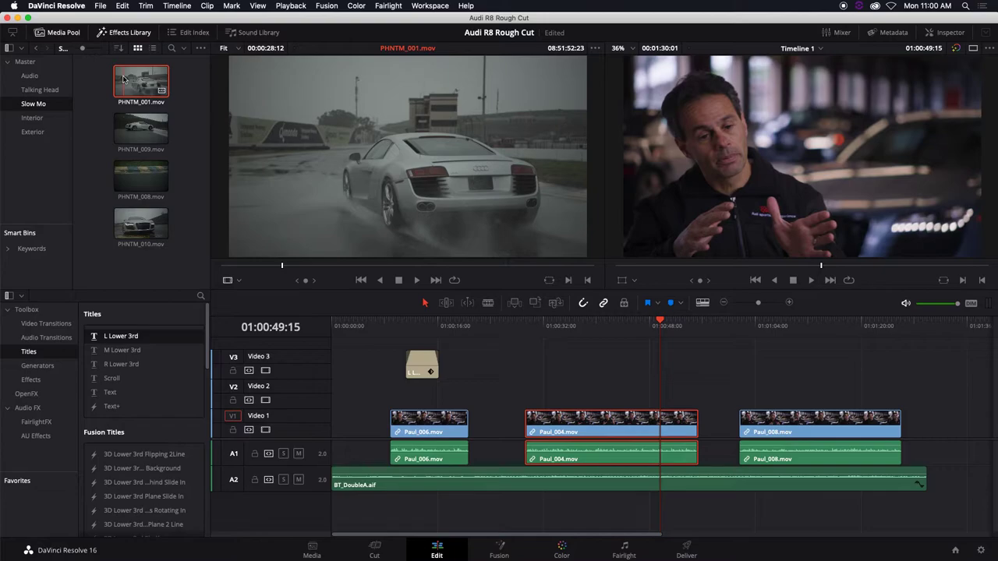
{"action": "left_click", "coordinate": [123, 78]}
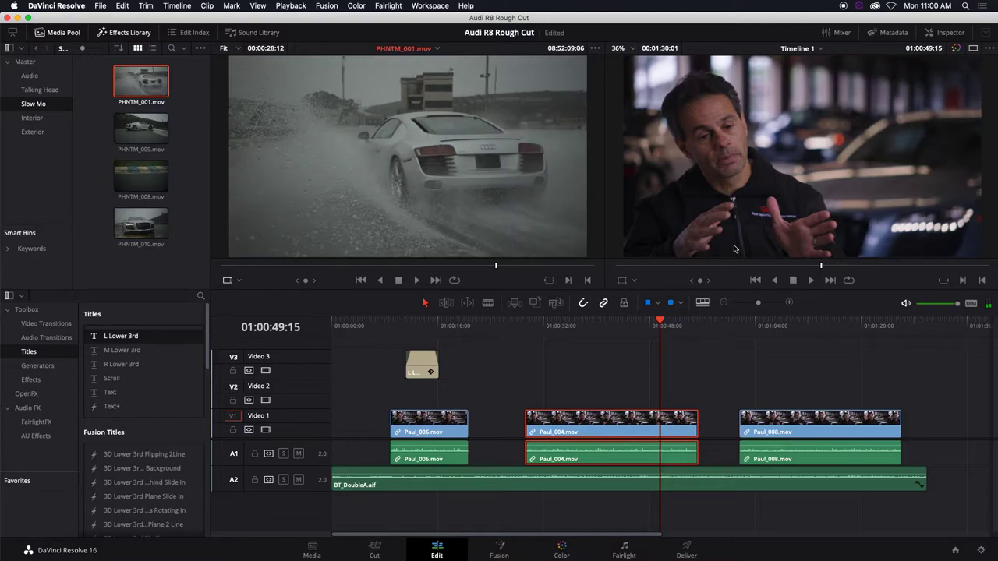
{"action": "left_click", "coordinate": [801, 321]}
{"action": "key", "text": "space"}
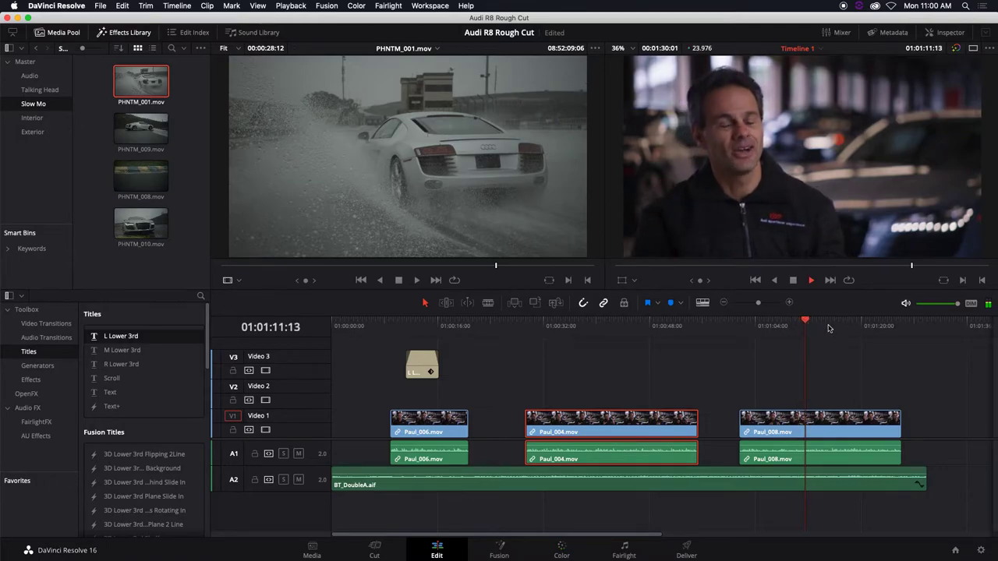
{"action": "key", "text": "space"}
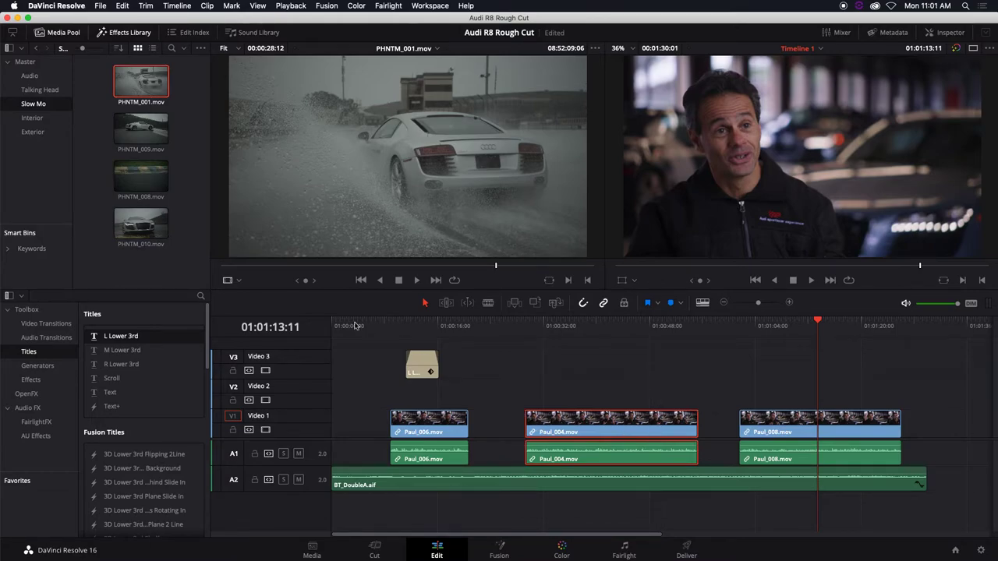
{"action": "key", "text": "Home"}
{"action": "key", "text": "XF86AudioRaiseVolume"}
{"action": "key", "text": "space"}
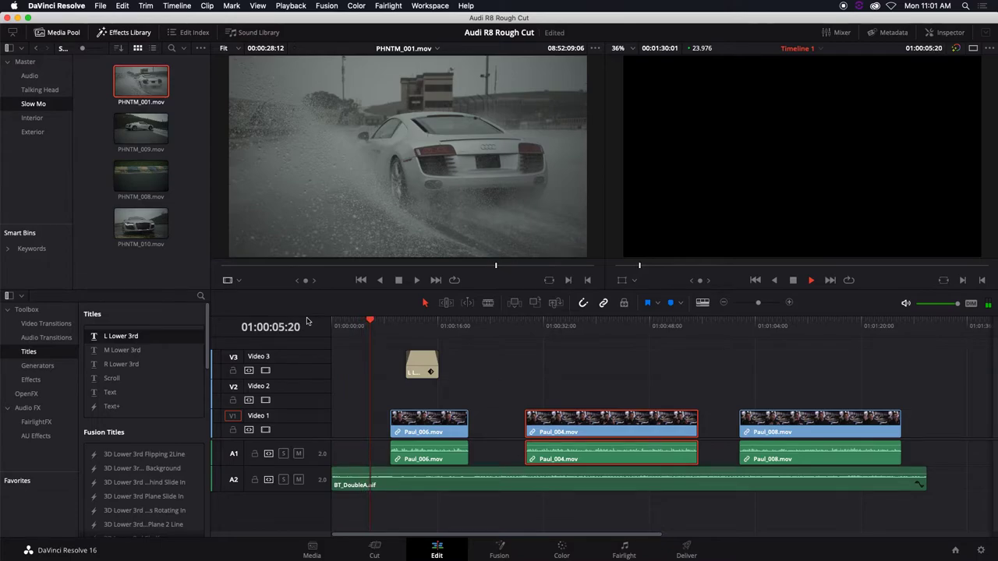
{"action": "key", "text": "space"}
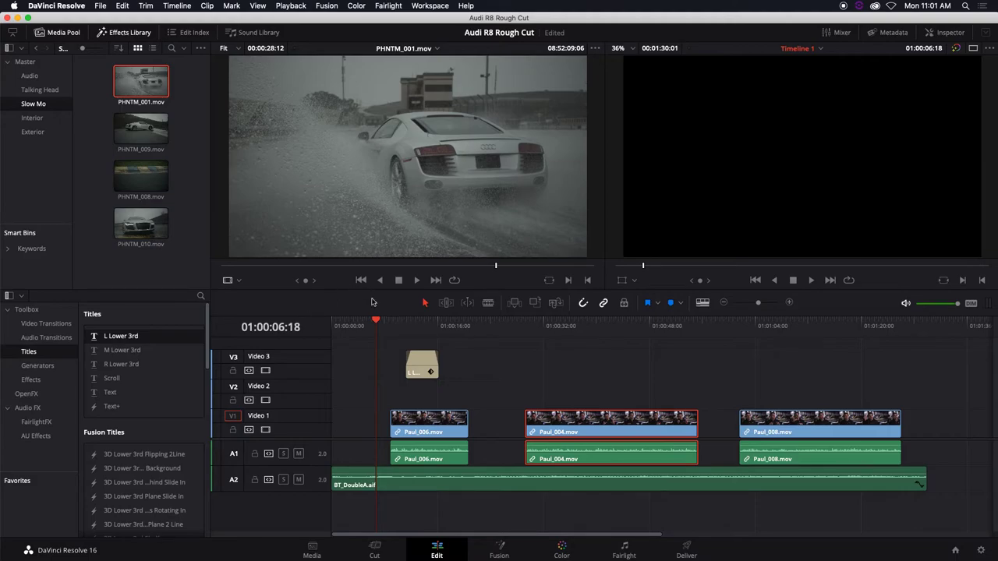
Show the Interior bin's clips and play the timeline from the start
{"action": "left_click", "coordinate": [378, 326]}
{"action": "left_click", "coordinate": [33, 121]}
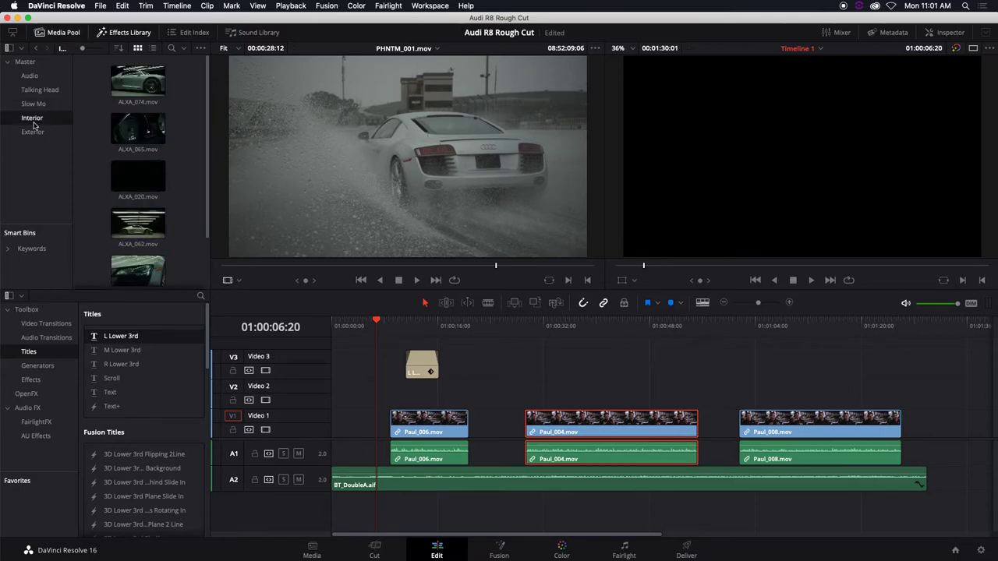
{"action": "key", "text": "Home"}
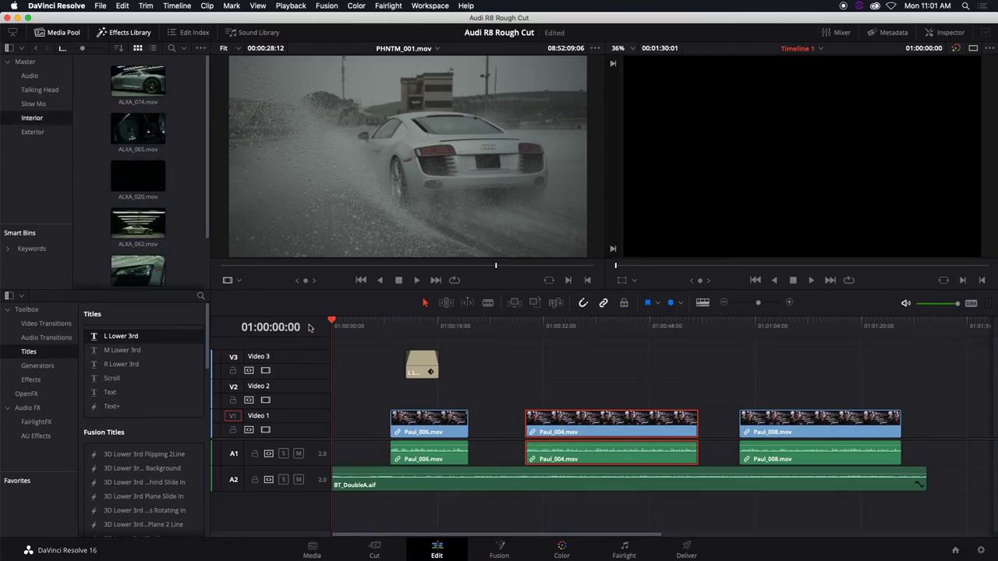
{"action": "key", "text": "space"}
{"action": "key", "text": "space"}
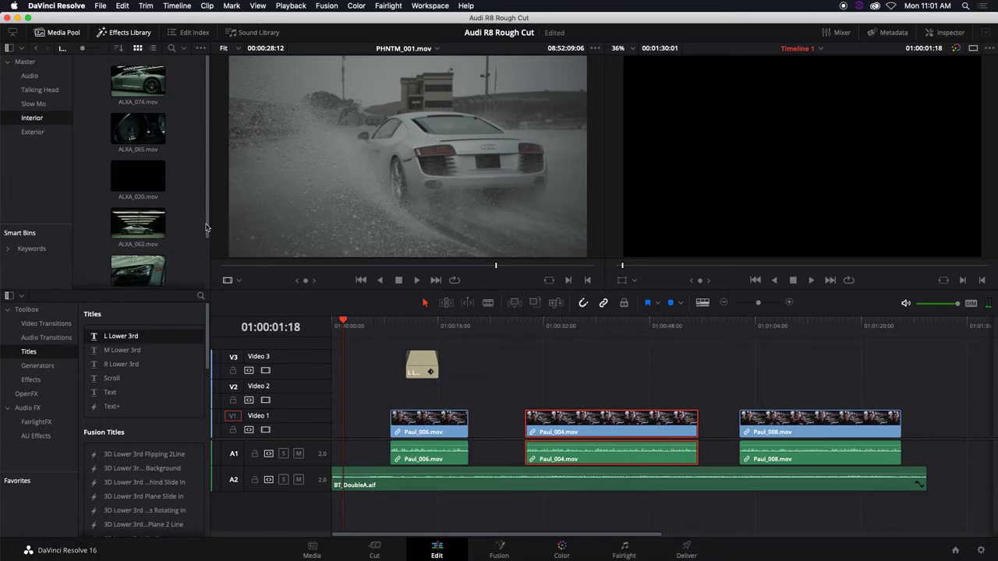
{"action": "scroll", "coordinate": [204, 219], "scroll_direction": "down", "scroll_amount": 1}
Mark an Out point on ALXA_020.mov and place the trimmed shot at the start of Video 1
{"action": "left_click", "coordinate": [121, 148]}
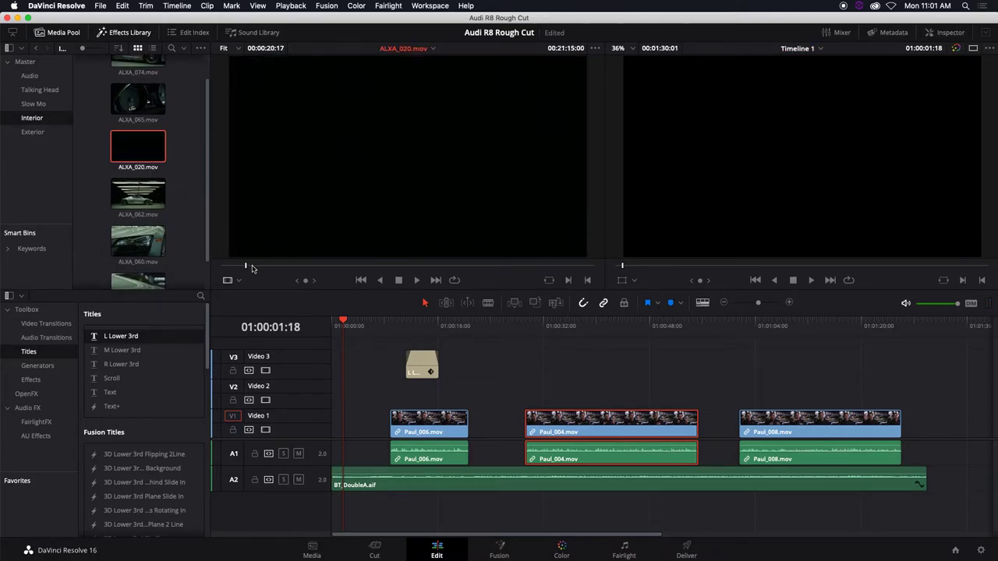
{"action": "left_click_drag", "start_coordinate": [263, 270], "coordinate": [442, 269]}
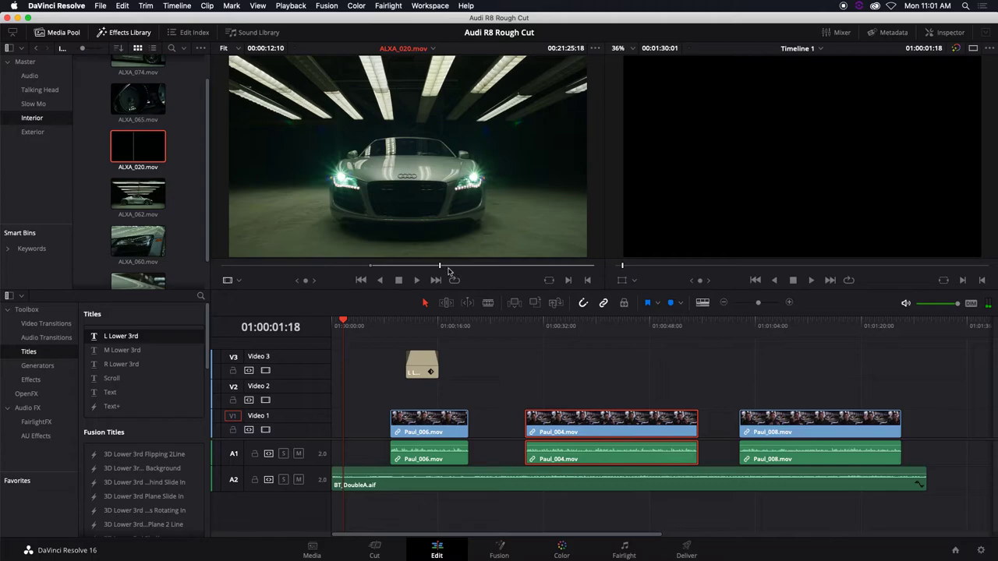
{"action": "key", "text": "o"}
{"action": "left_click_drag", "start_coordinate": [430, 217], "coordinate": [337, 421]}
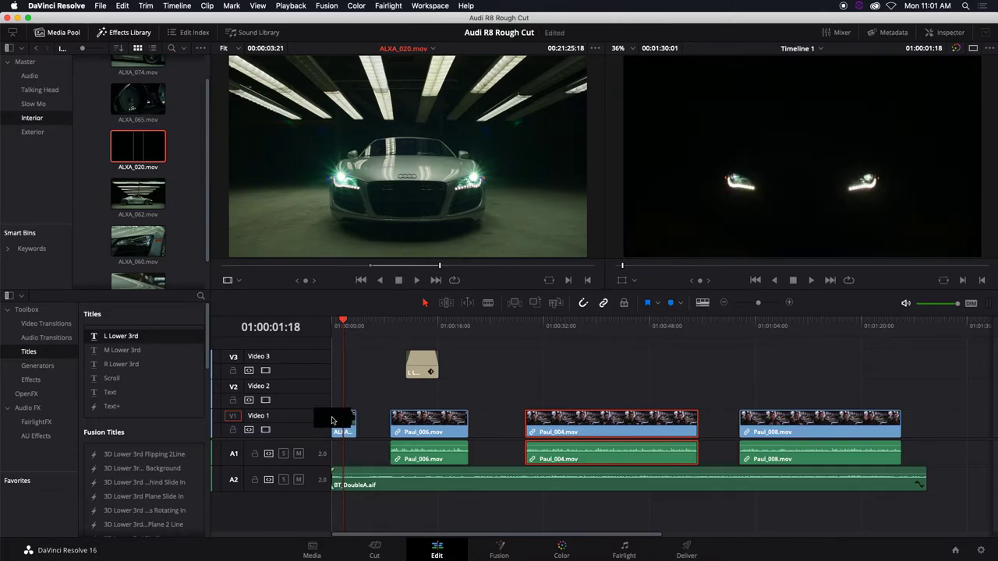
Play back the new ALXA_020 opening, then the end of the last interview
{"action": "left_click_drag", "start_coordinate": [342, 322], "coordinate": [327, 324]}
{"action": "key", "text": "space"}
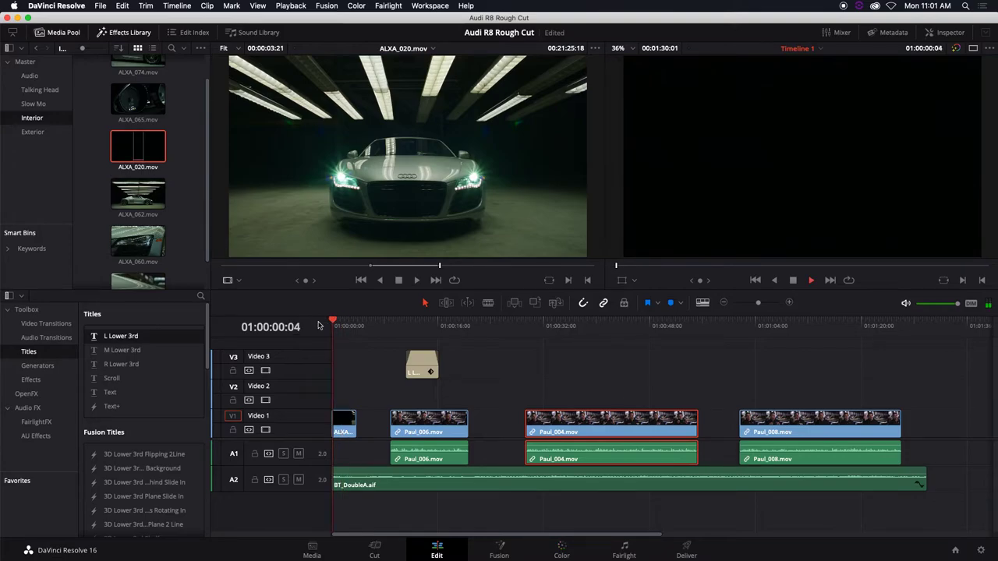
{"action": "key", "text": "space"}
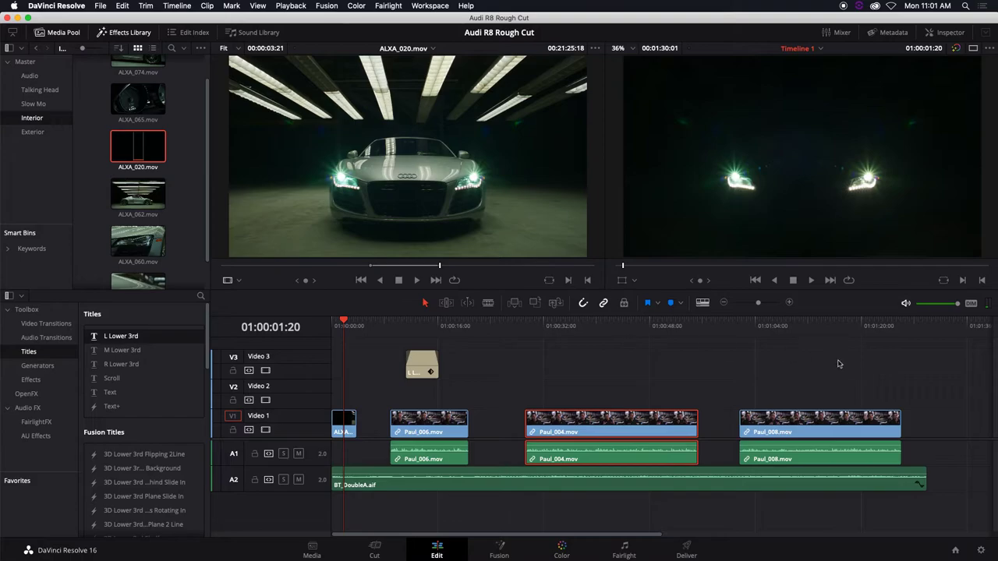
{"action": "left_click", "coordinate": [884, 326]}
{"action": "key", "text": "space"}
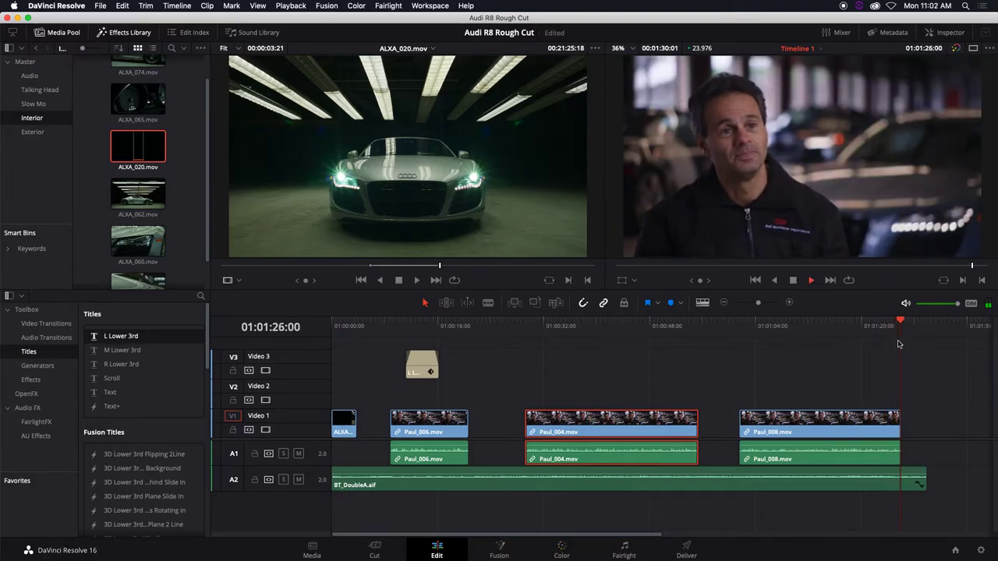
Mark an Out point on ALXA_062.mov, drop it on Video 2 after Paul_008.mov, and play it back
{"action": "key", "text": "space"}
{"action": "left_click", "coordinate": [127, 205]}
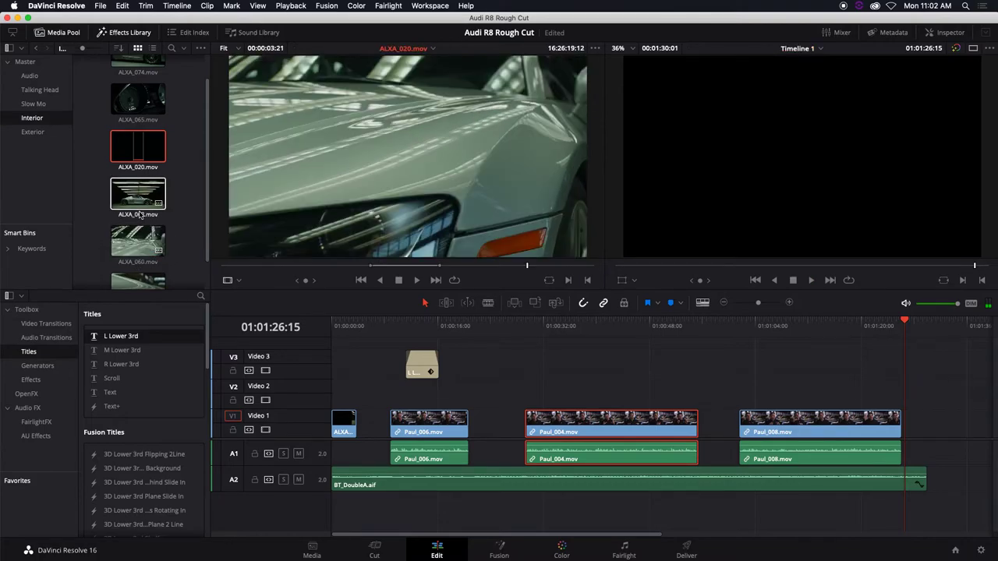
{"action": "left_click_drag", "start_coordinate": [402, 266], "coordinate": [345, 267]}
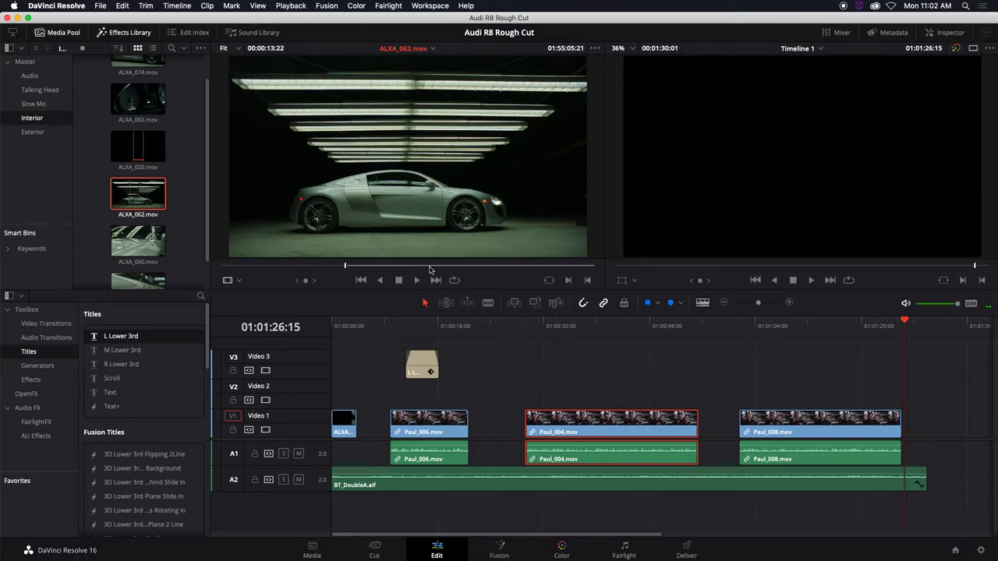
{"action": "left_click_drag", "start_coordinate": [431, 268], "coordinate": [459, 266]}
{"action": "key", "text": "o"}
{"action": "left_click_drag", "start_coordinate": [523, 233], "coordinate": [905, 395]}
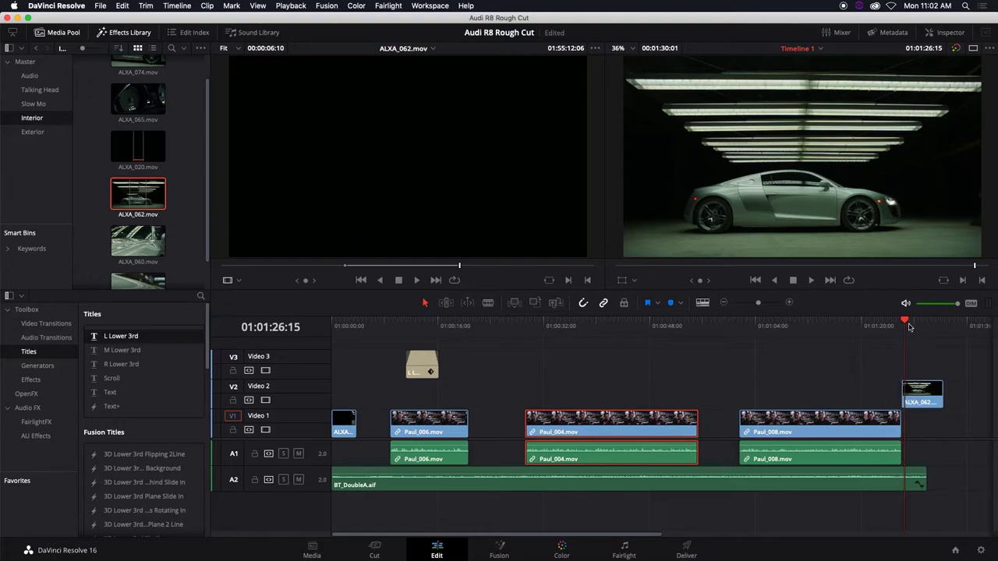
{"action": "key", "text": "space"}
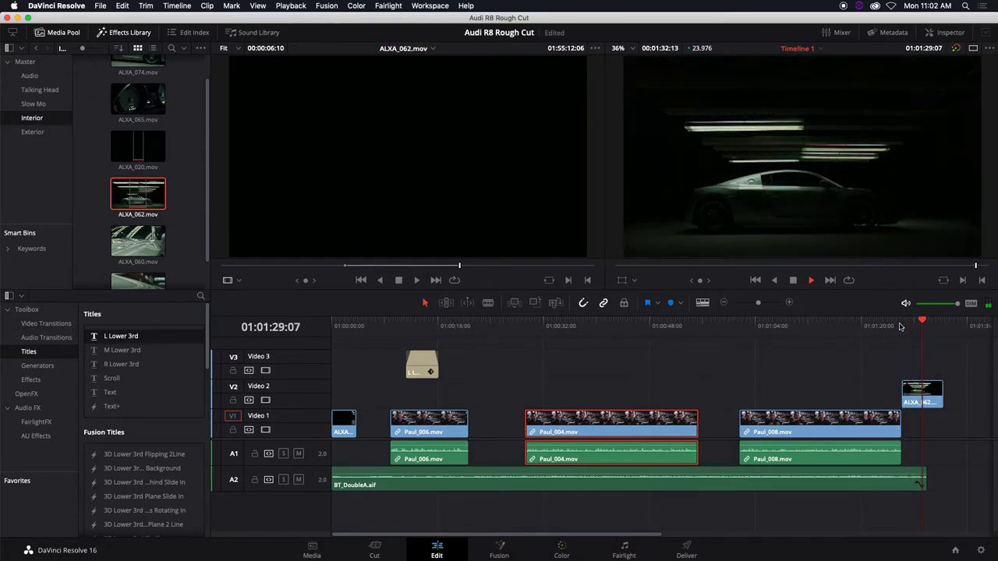
{"action": "key", "text": "space"}
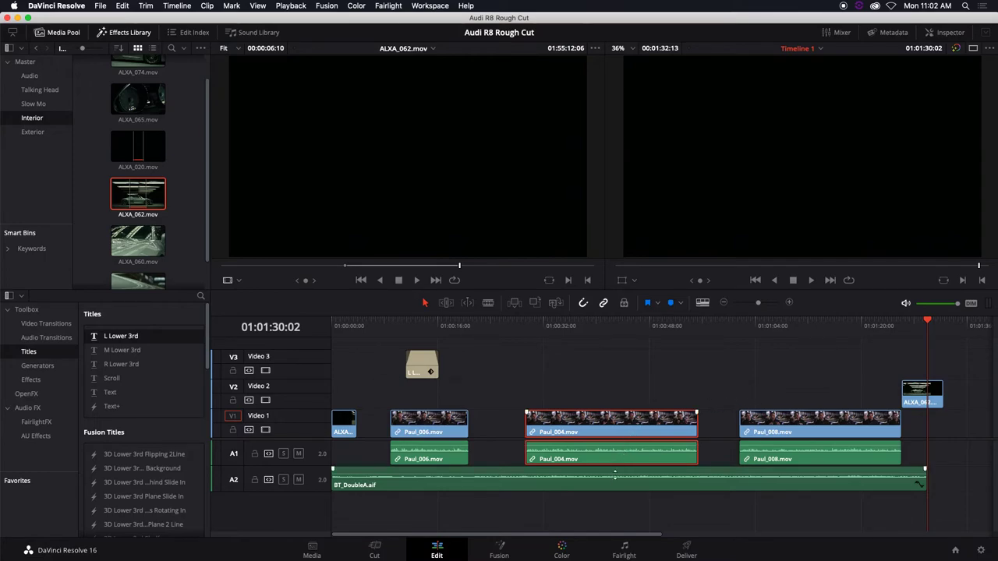
Lower the BT_DoubleA music by about 3 dB and make the audio tracks taller
{"action": "left_click", "coordinate": [615, 472]}
{"action": "left_click_drag", "start_coordinate": [615, 473], "coordinate": [615, 477]}
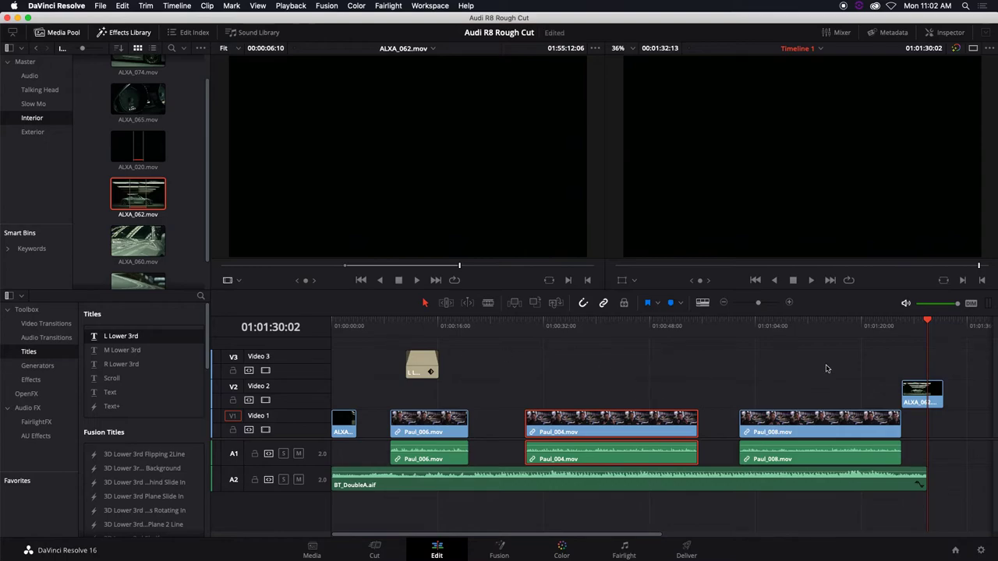
{"action": "left_click", "coordinate": [702, 303]}
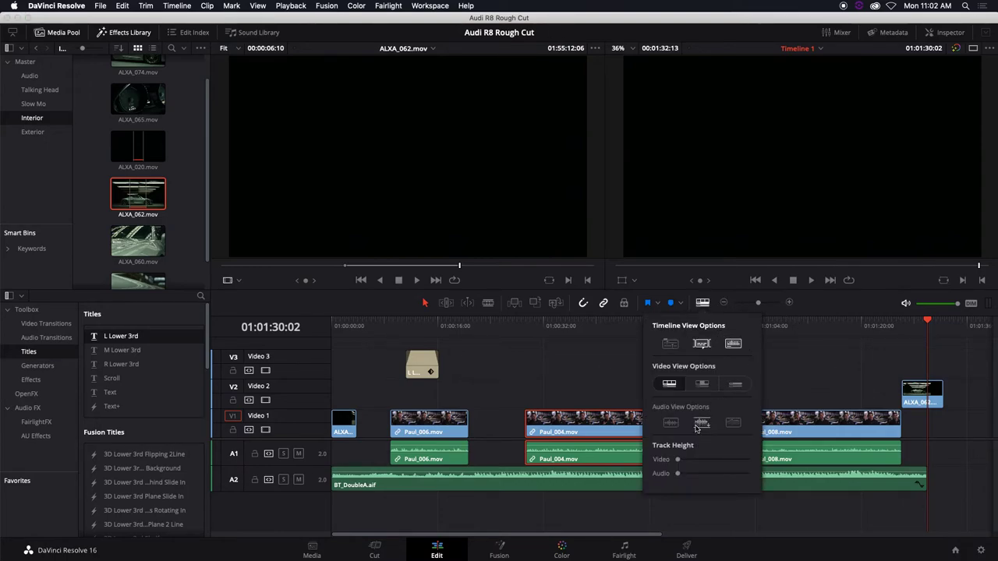
{"action": "left_click_drag", "start_coordinate": [677, 474], "coordinate": [699, 474]}
{"action": "left_click", "coordinate": [980, 442]}
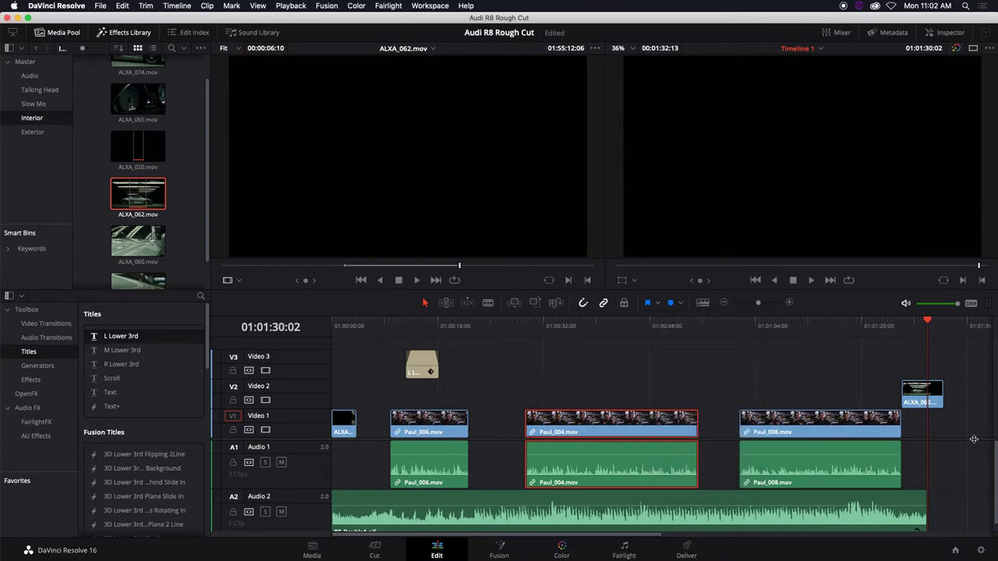
Save the project and play back the Paul_004 section from 01:00:29:05
{"action": "scroll", "coordinate": [897, 421], "scroll_direction": "down", "scroll_amount": 3}
{"action": "key", "text": "super+s"}
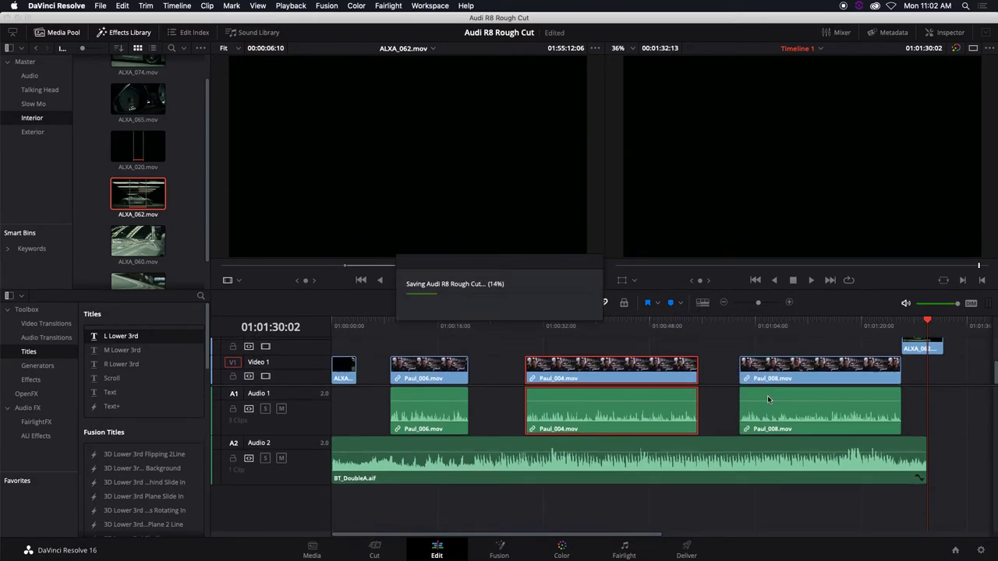
{"action": "left_click", "coordinate": [524, 325]}
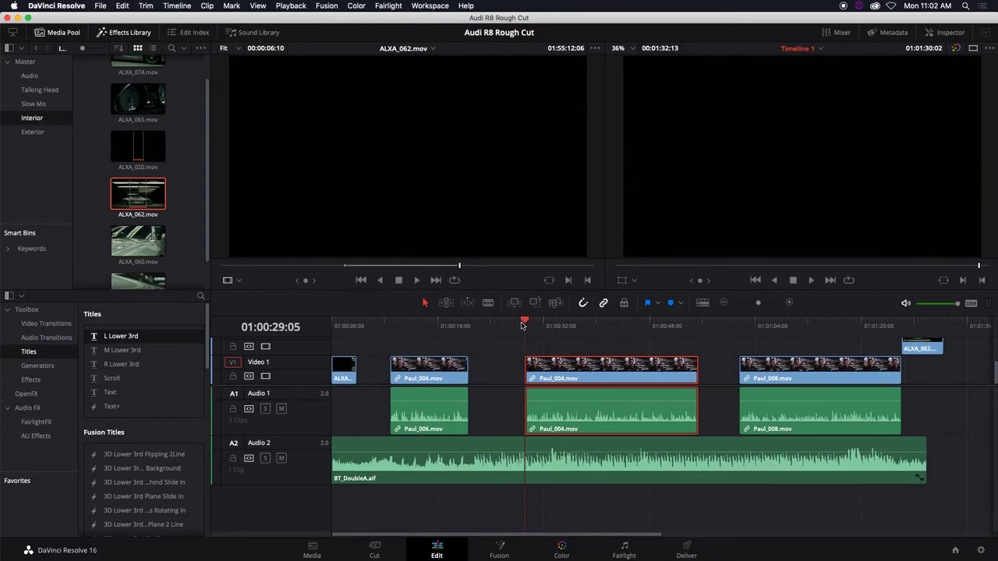
{"action": "key", "text": "space"}
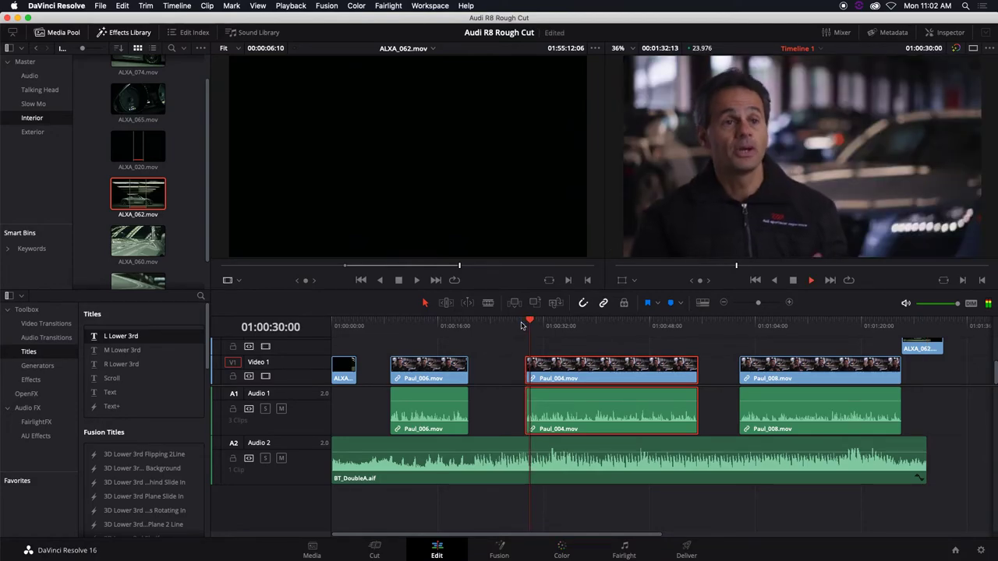
{"action": "key", "text": "space"}
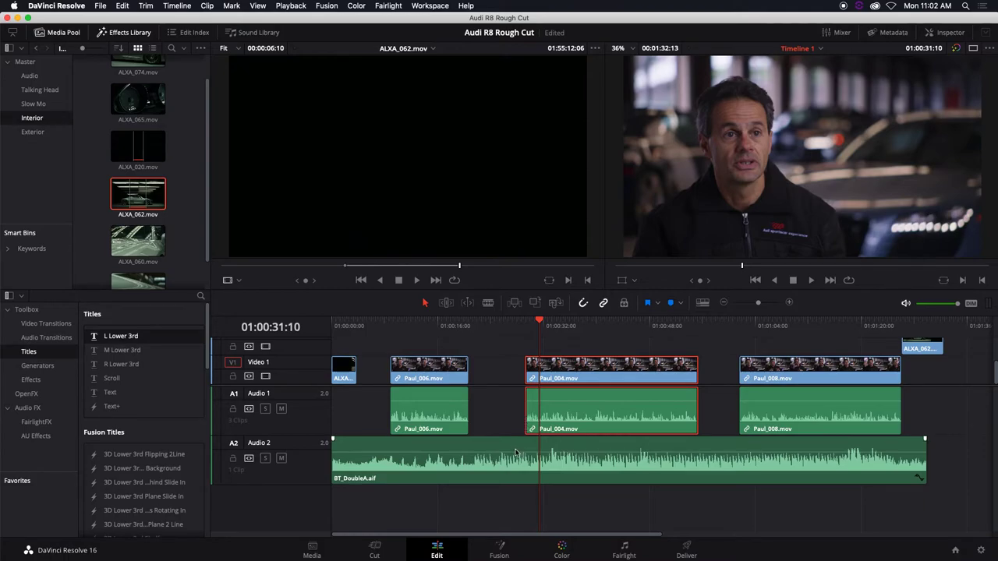
Add volume keyframes and duck the music under Paul_004 to -7.89 dB
{"action": "left_click", "coordinate": [515, 453], "text": "alt"}
{"action": "left_click", "coordinate": [706, 452], "text": "alt"}
{"action": "left_click", "coordinate": [695, 452], "text": "alt"}
{"action": "left_click", "coordinate": [525, 452], "text": "alt"}
{"action": "left_click_drag", "start_coordinate": [594, 453], "coordinate": [594, 461]}
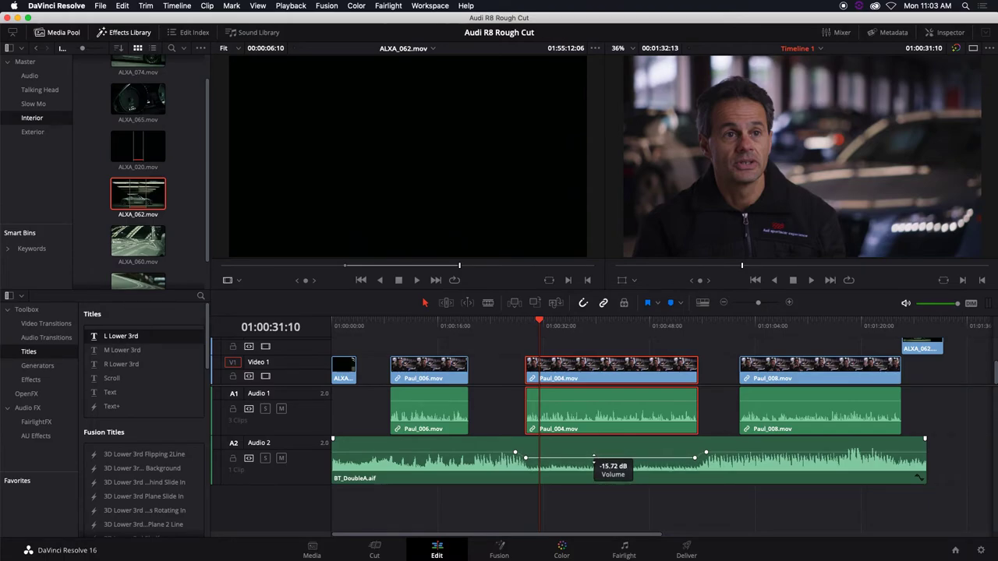
Play through the dip from 01:00:25:16, undo it, and lower the whole BT_DoubleA.aif music level instead
{"action": "left_click", "coordinate": [501, 322]}
{"action": "key", "text": "space"}
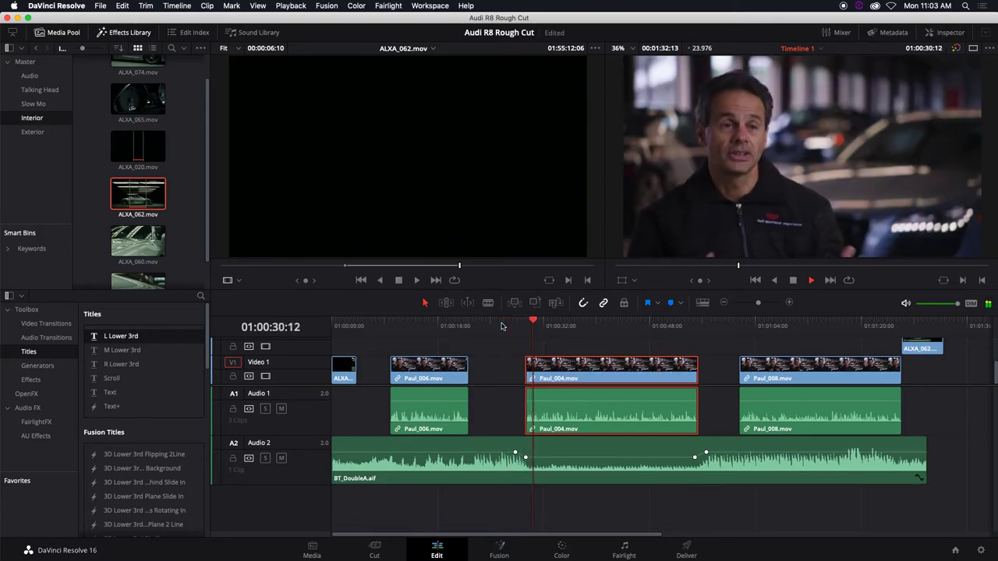
{"action": "key", "text": "space"}
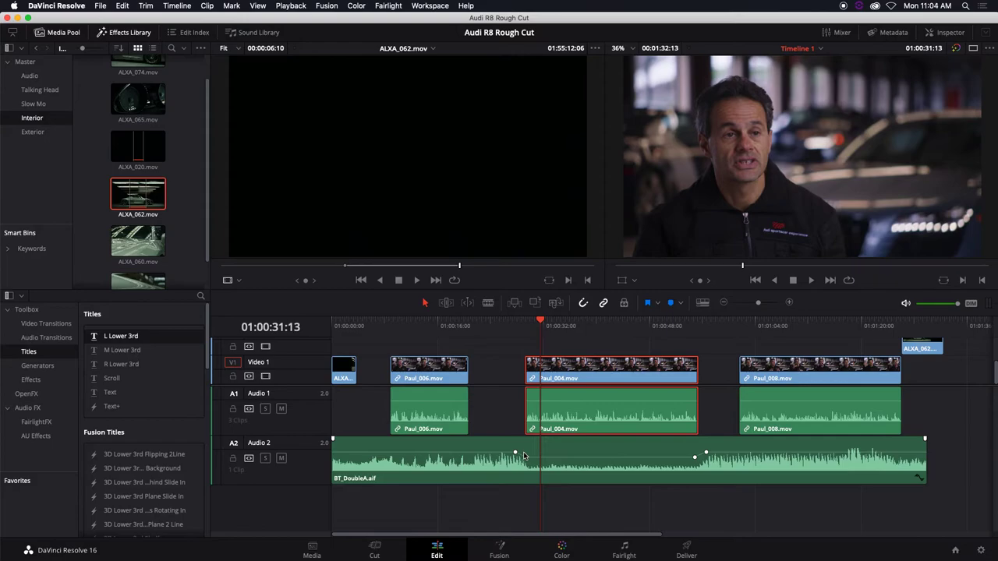
{"action": "key", "text": "super+z"}
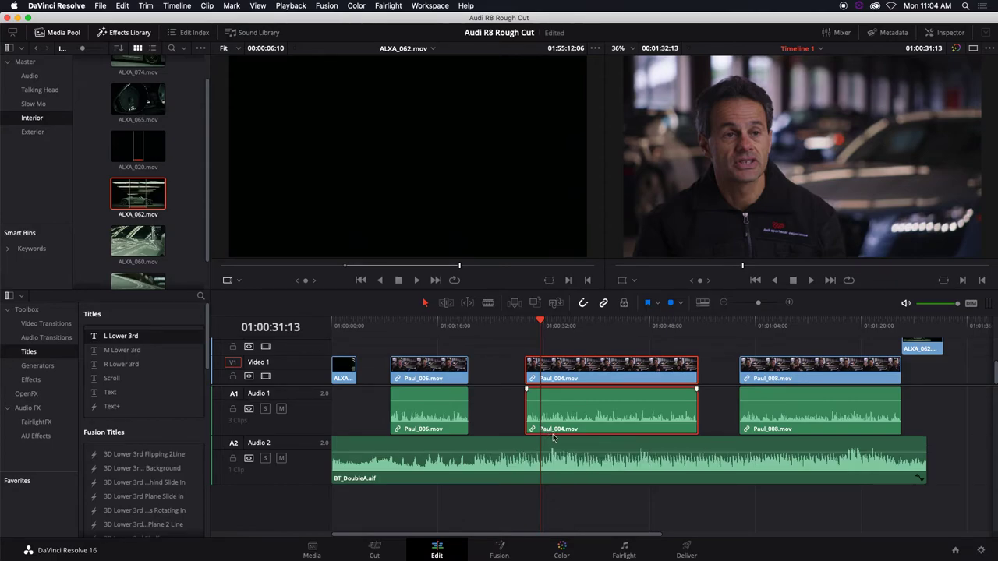
{"action": "left_click_drag", "start_coordinate": [574, 454], "coordinate": [579, 470]}
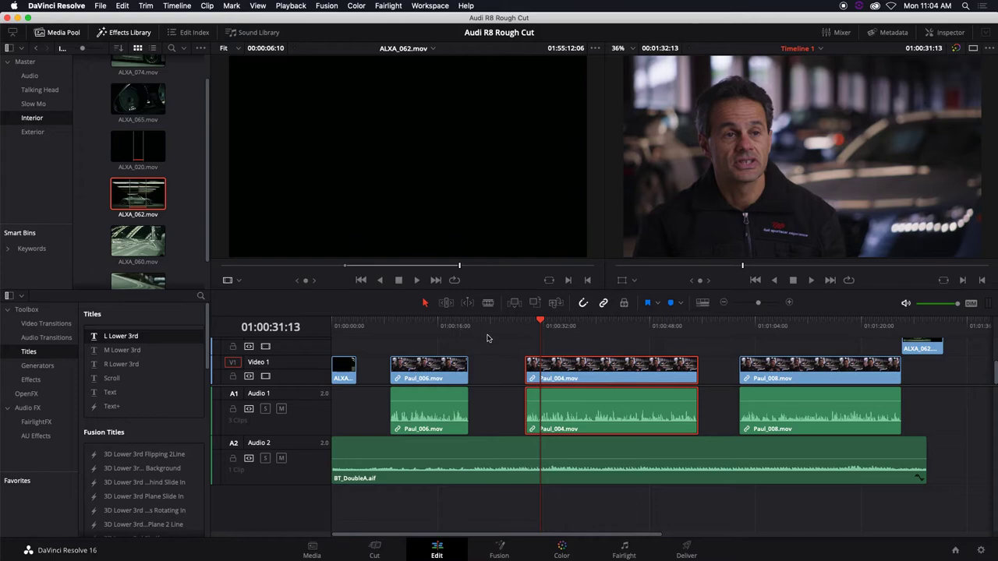
Launch the Notes app from Launchpad and the Dock, bringing up its Welcome to Notes screen
{"action": "mouse_move", "coordinate": [245, 557]}
{"action": "left_click", "coordinate": [433, 545]}
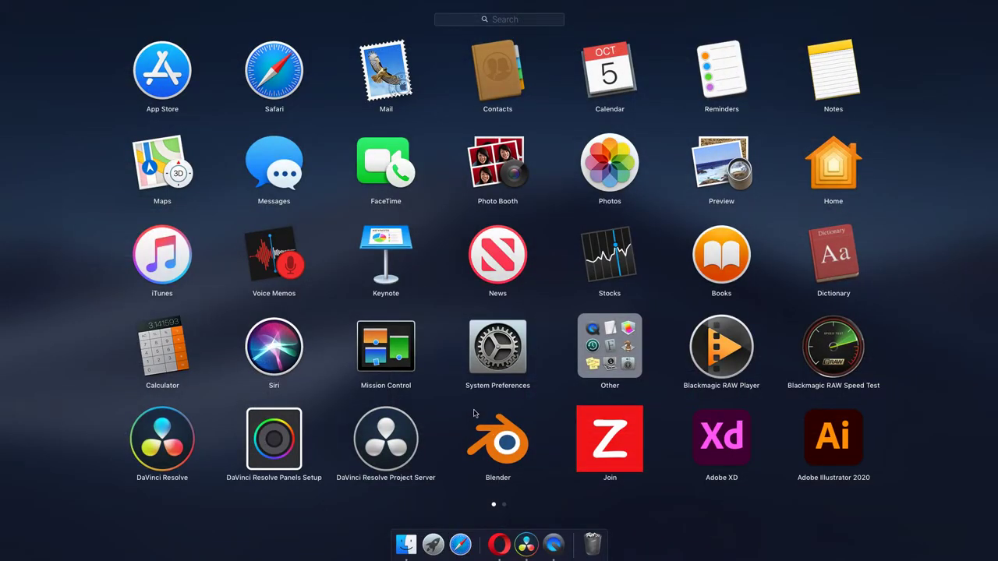
{"action": "left_click", "coordinate": [811, 87]}
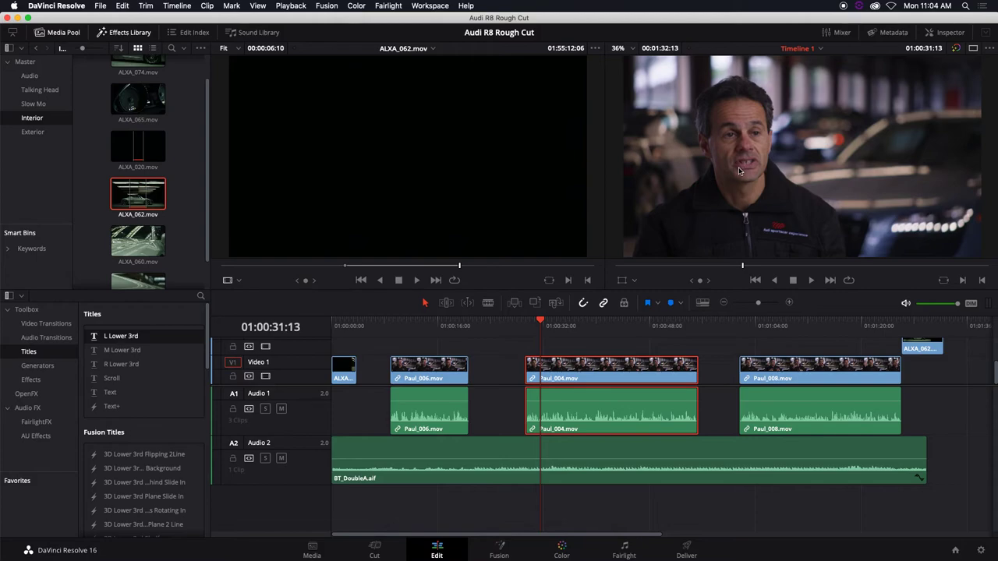
{"action": "mouse_move", "coordinate": [539, 559]}
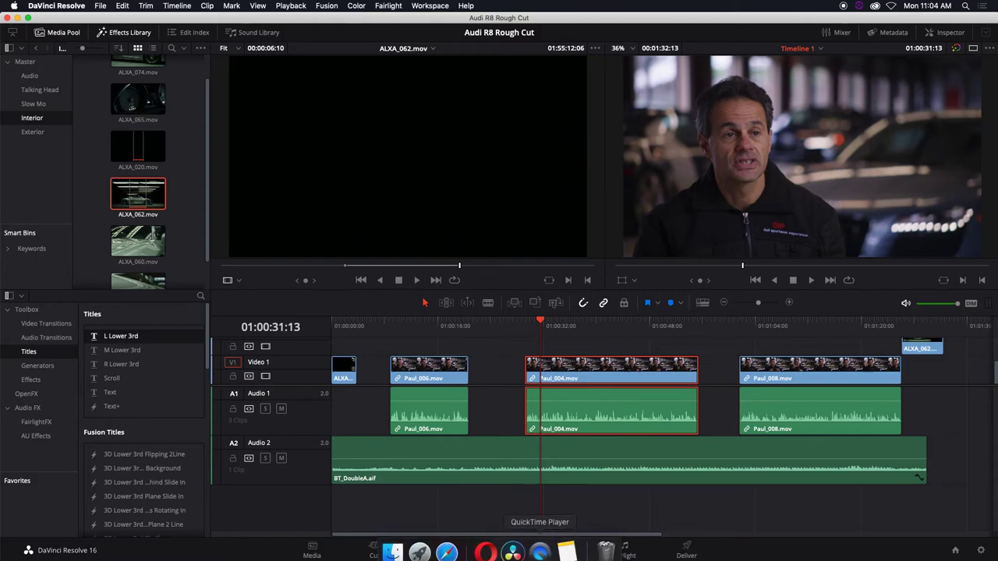
{"action": "left_click", "coordinate": [571, 546]}
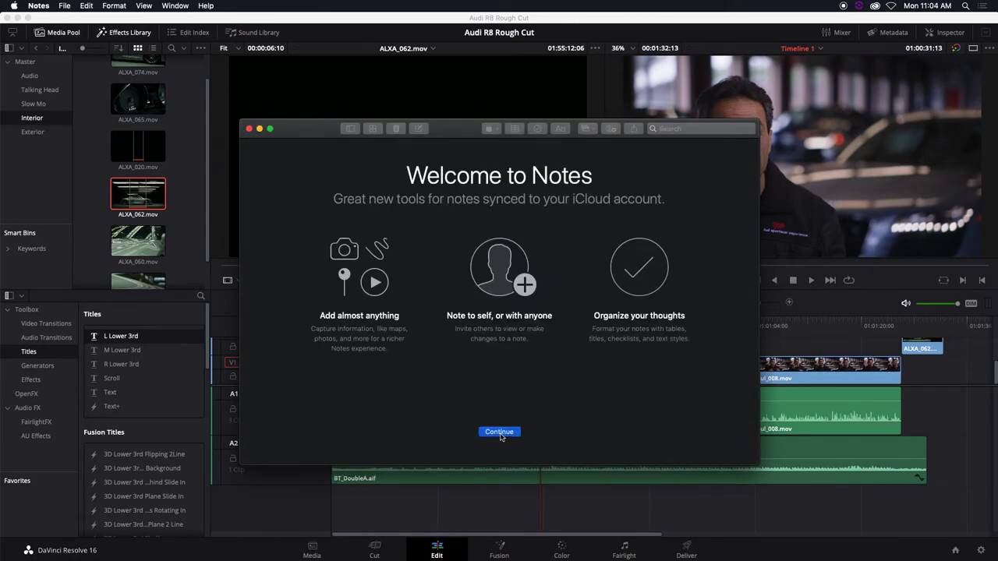
Dismiss the Notes welcome and iCloud prompts, then open the empty new note in its own window
{"action": "left_click", "coordinate": [499, 432]}
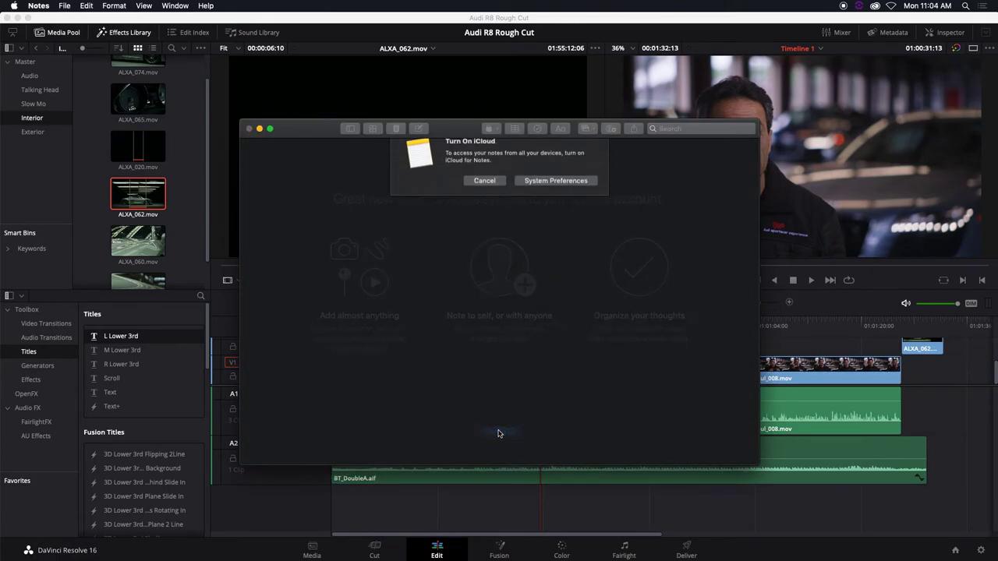
{"action": "left_click", "coordinate": [496, 194]}
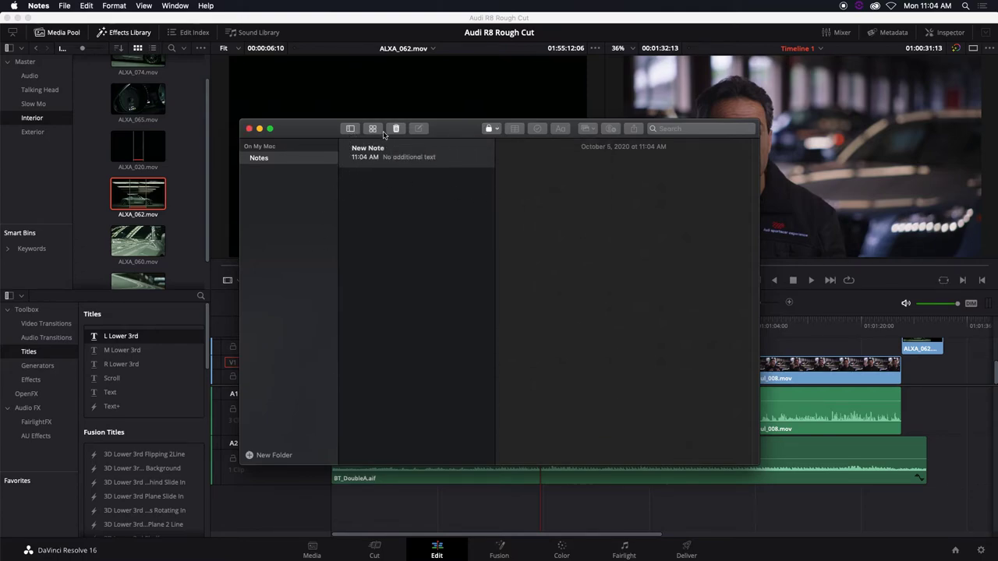
{"action": "left_click", "coordinate": [382, 158]}
{"action": "double_click", "coordinate": [382, 158]}
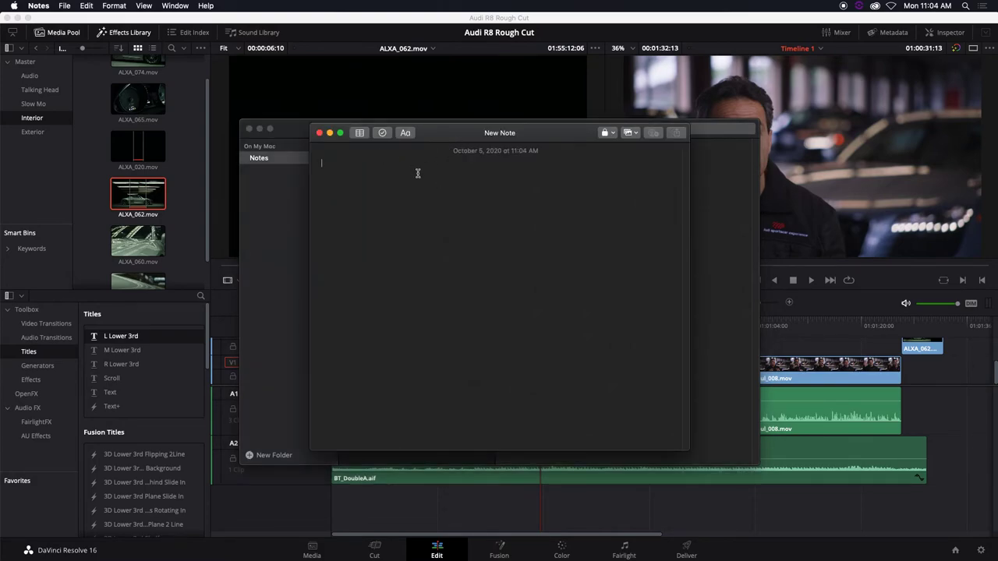
Type the heading 'AUDI R8 Rubric' and format it in the Title style
{"action": "type", "text": "AUDI R*"}
{"action": "key", "text": "BackSpace"}
{"action": "type", "text": "8 Rubric"}
{"action": "left_click_drag", "start_coordinate": [418, 166], "coordinate": [278, 158]}
{"action": "left_click", "coordinate": [406, 134]}
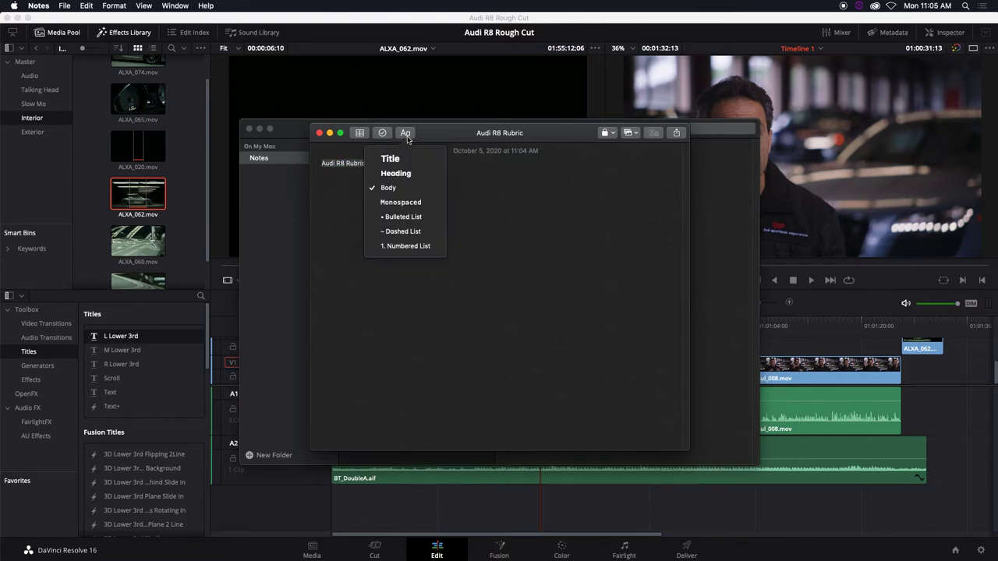
{"action": "left_click", "coordinate": [407, 158]}
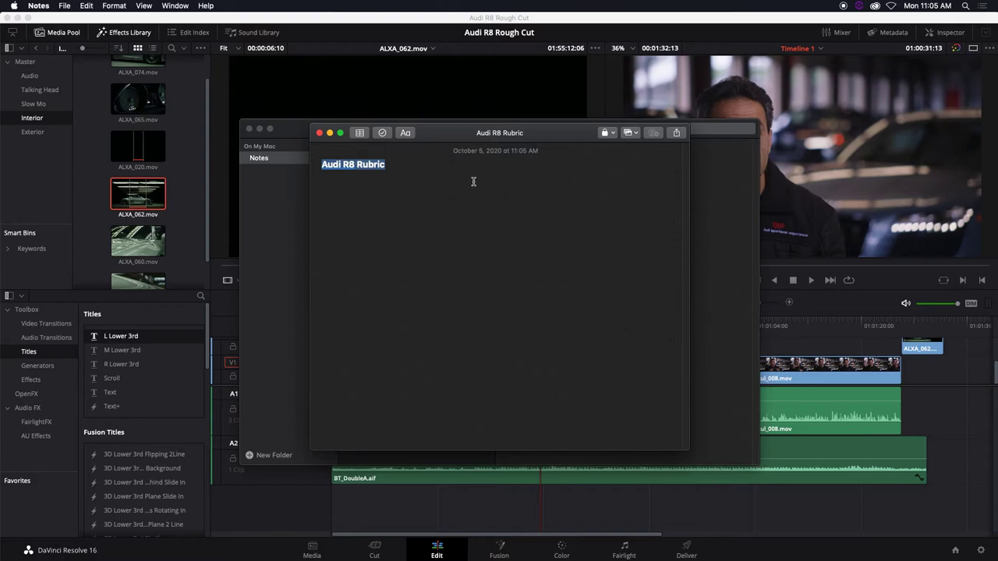
{"action": "left_click", "coordinate": [417, 176]}
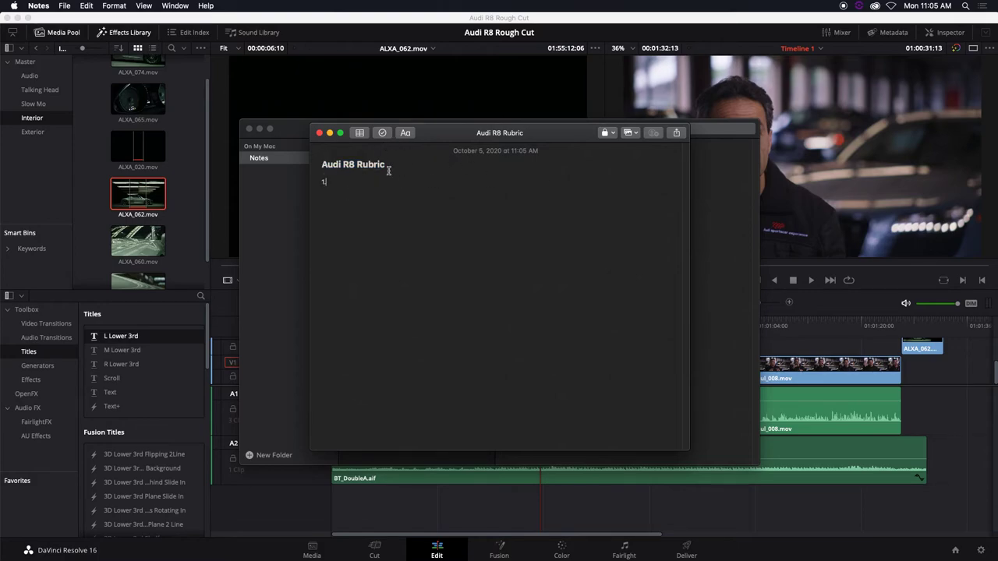
Undo the accidental Title style and write rule 1: BT audio mandatory, trimmed at 00:01:30:00
{"action": "left_click", "coordinate": [413, 134]}
{"action": "left_click", "coordinate": [407, 161]}
{"action": "key", "text": "super+z"}
{"action": "type", "text": "BT Audio mandatory and trim at 00:01"}
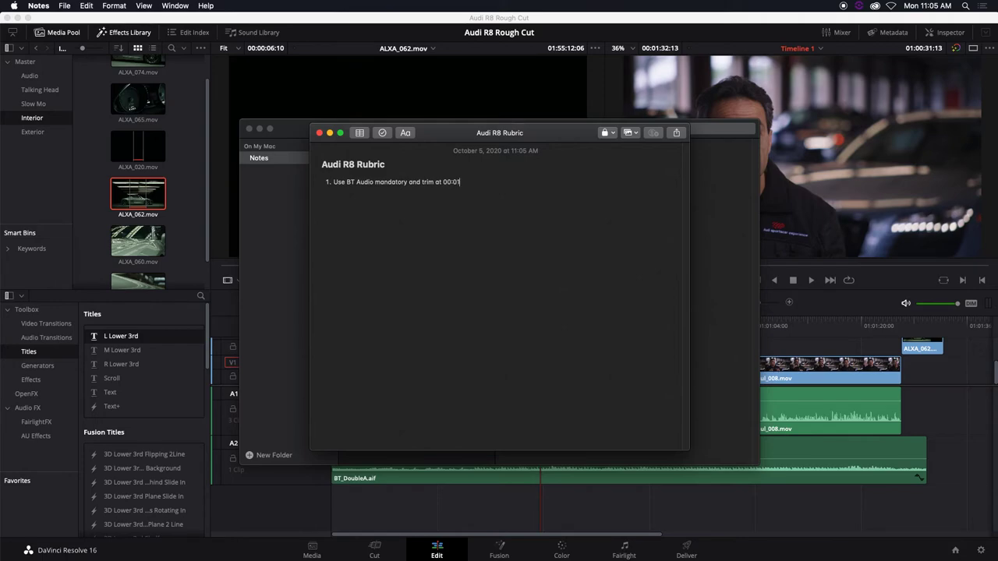
{"action": "type", "text": ":30:00"}
Add rules 'Use all 3 talking heads and no trimming' and 'Use Lower Left 3rd Title and fade title.'
{"action": "key", "text": "Return"}
{"action": "type", "text": "Use all 3 talking heads and no t"}
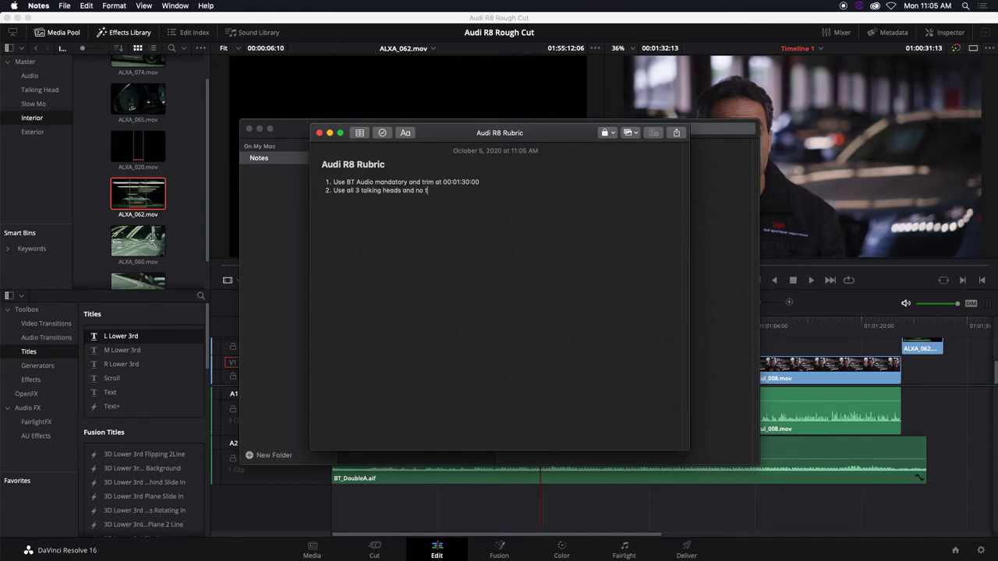
{"action": "type", "text": "rimming"}
{"action": "key", "text": "Return"}
{"action": "type", "text": "Use Lower Left 3rd Title and fade"}
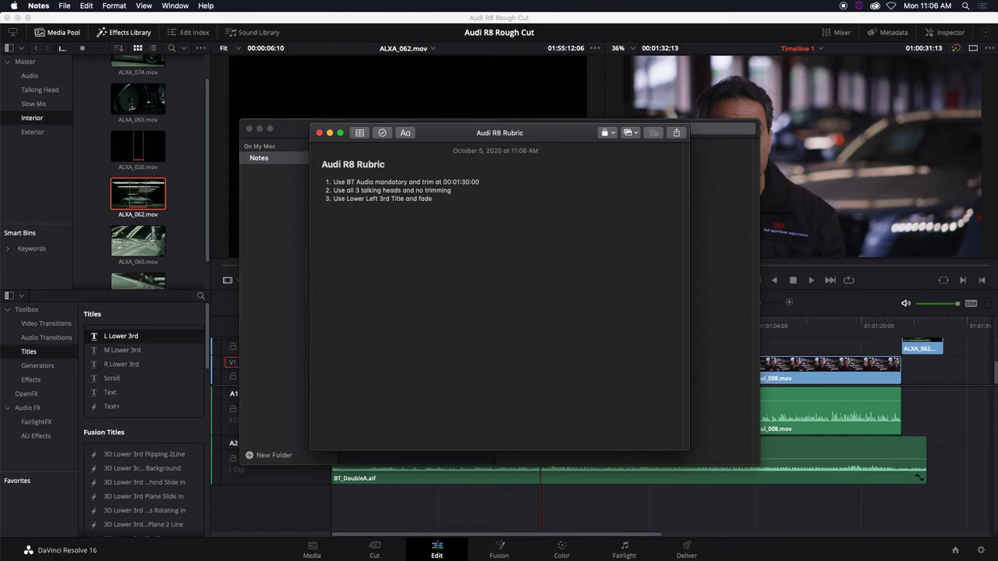
{"action": "type", "text": " title."}
Add rules 'Use appropriate B-Rolls', 'Use J L Cut to first and last talking head', and the song-audio rule
{"action": "key", "text": "Return"}
{"action": "type", "text": "Use appropriate B-Rolls"}
{"action": "key", "text": "Return"}
{"action": "type", "text": "Use "}
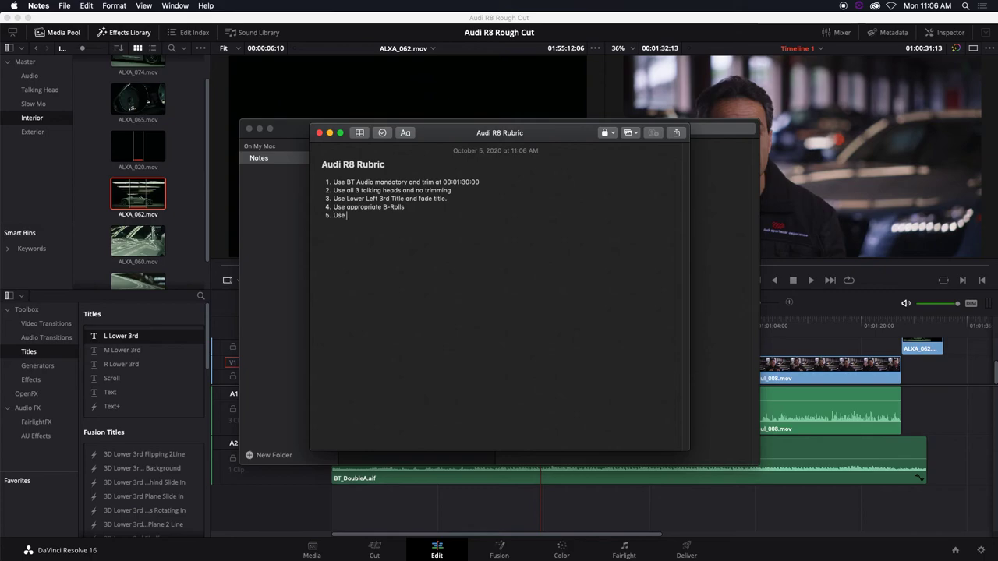
{"action": "type", "text": "J L Cut to first and last talking head."}
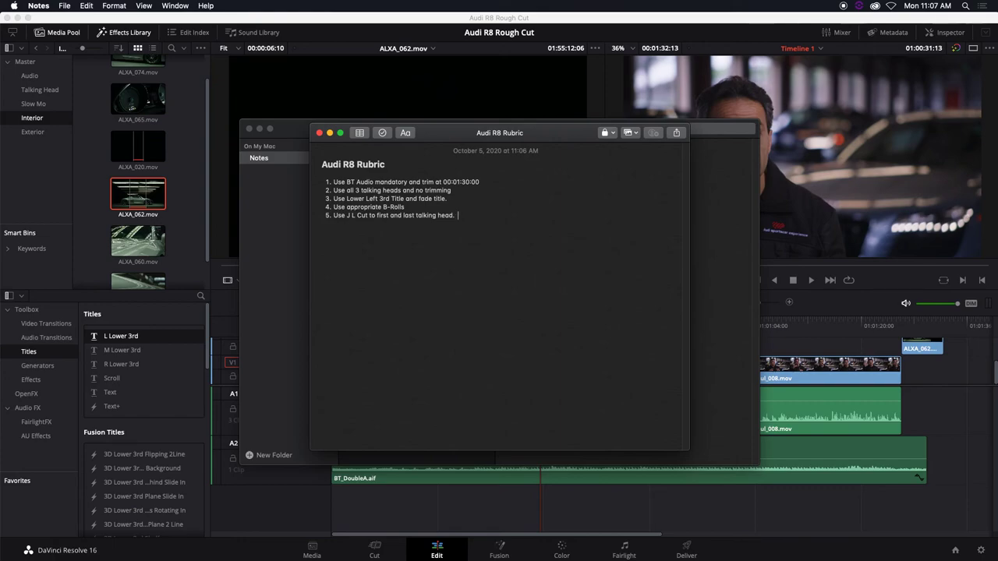
{"action": "key", "text": "Return"}
{"action": "type", "text": "Use"}
{"action": "type", "text": "audio edit on song when"}
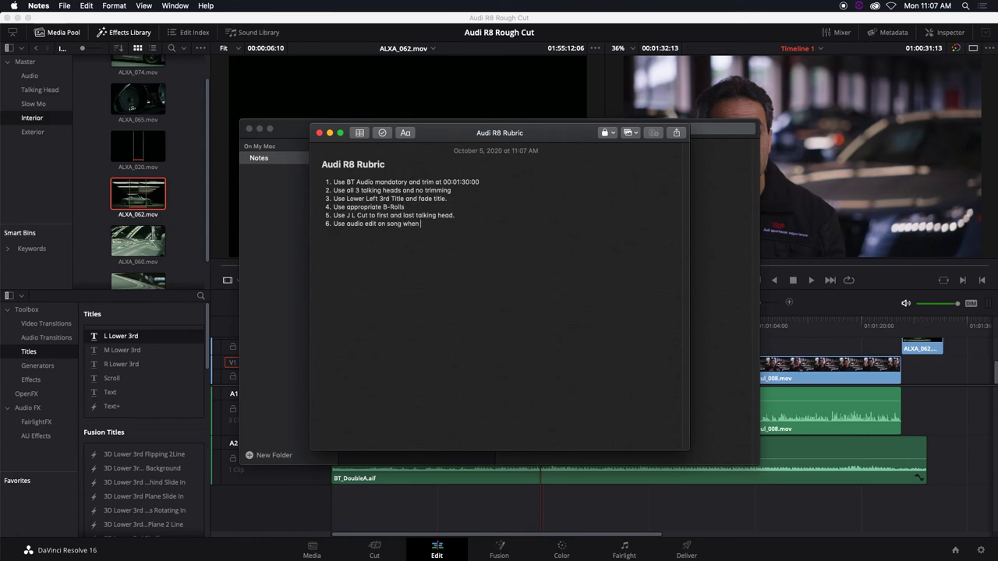
{"action": "type", "text": " talking head is playing. (Final Cut only)"}
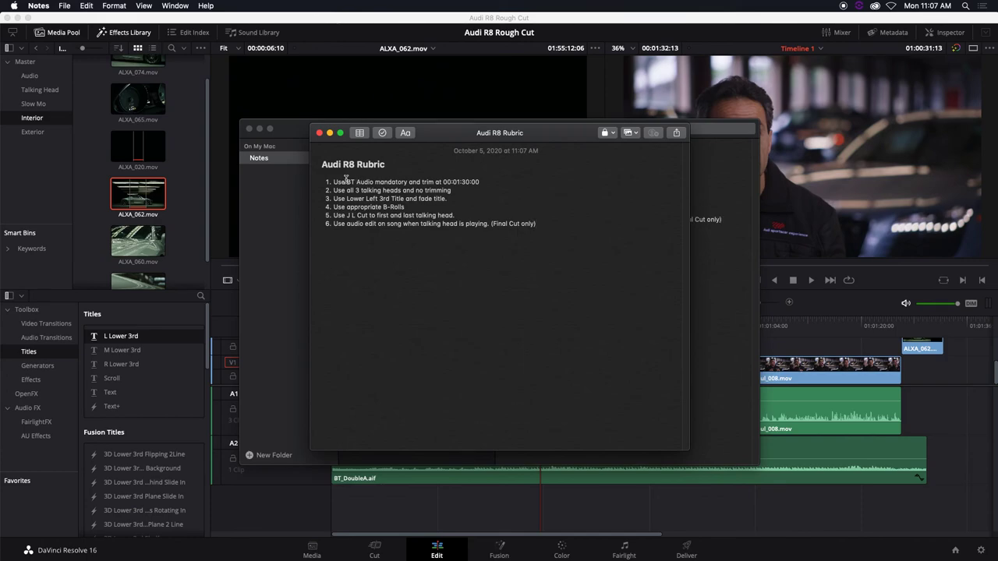
Add rule 7 'Export per recipe', then a plain line 'No Jump cuts, video and audio no jump cuts'
{"action": "key", "text": "Return"}
{"action": "type", "text": "Export per recipe"}
{"action": "key", "text": "Return"}
{"action": "key", "text": "Return"}
{"action": "type", "text": "No Jump cut"}
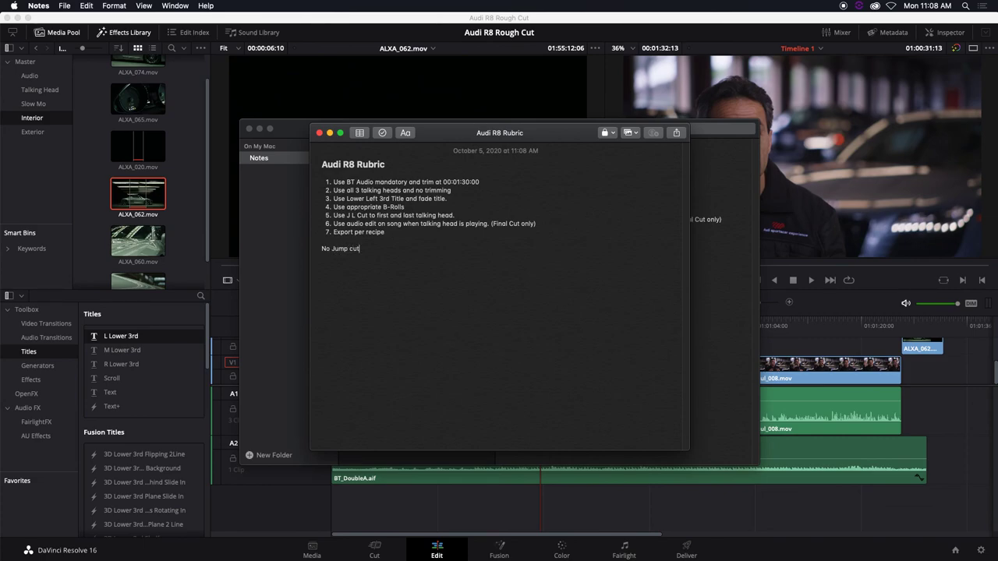
{"action": "type", "text": "s, "}
{"action": "type", "text": "video and audio no jump cuts."}
Restyle all seven rules and the no-jump-cuts line in large heading text, then reposition the note window
{"action": "left_click_drag", "start_coordinate": [334, 182], "coordinate": [474, 261]}
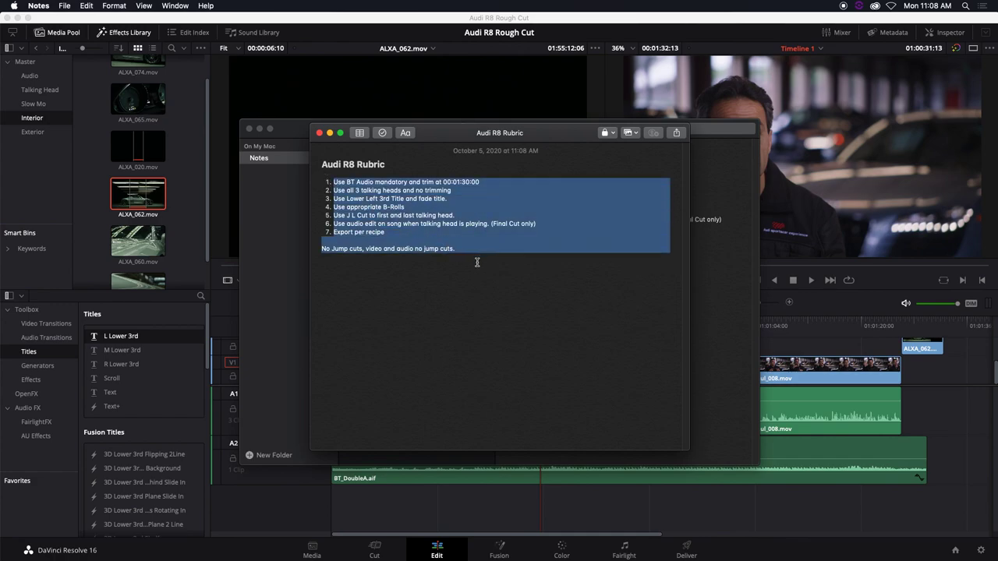
{"action": "left_click", "coordinate": [405, 133]}
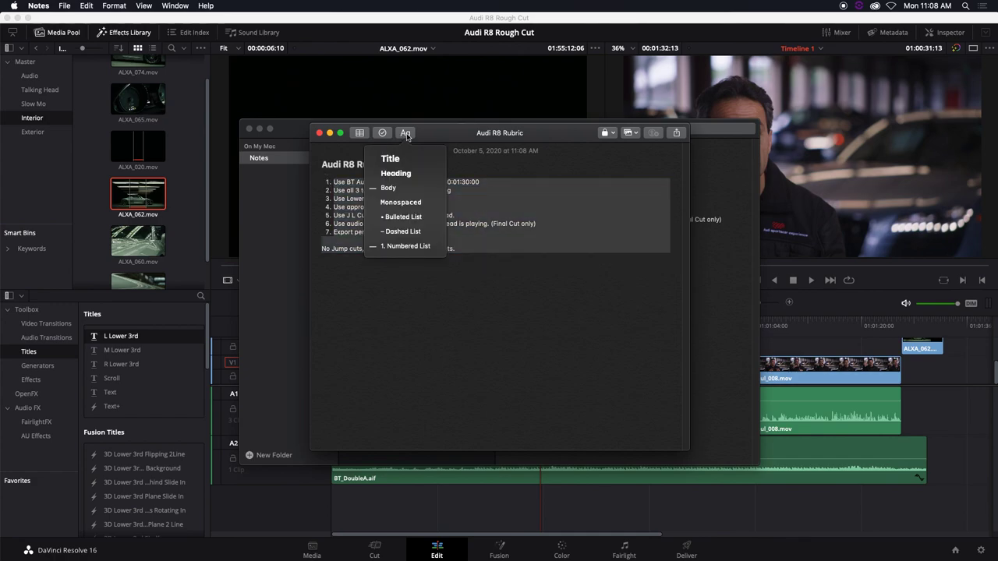
{"action": "left_click", "coordinate": [411, 160]}
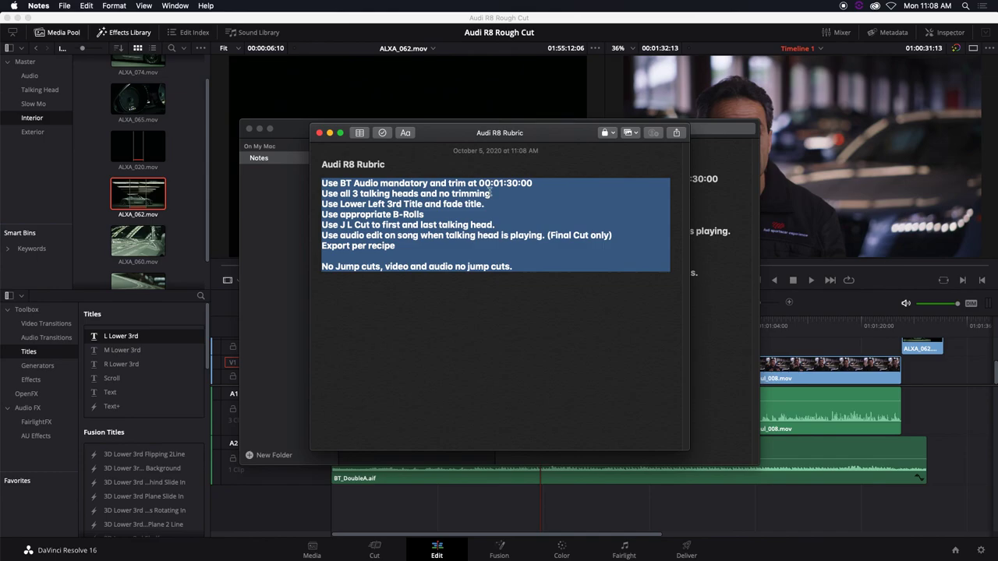
{"action": "left_click", "coordinate": [584, 300]}
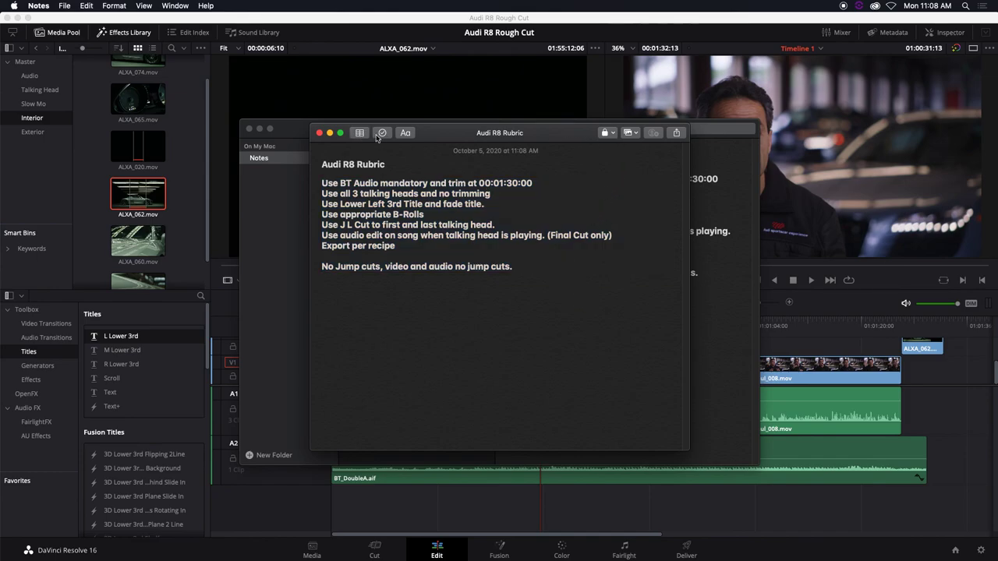
{"action": "left_click_drag", "start_coordinate": [447, 139], "coordinate": [423, 138]}
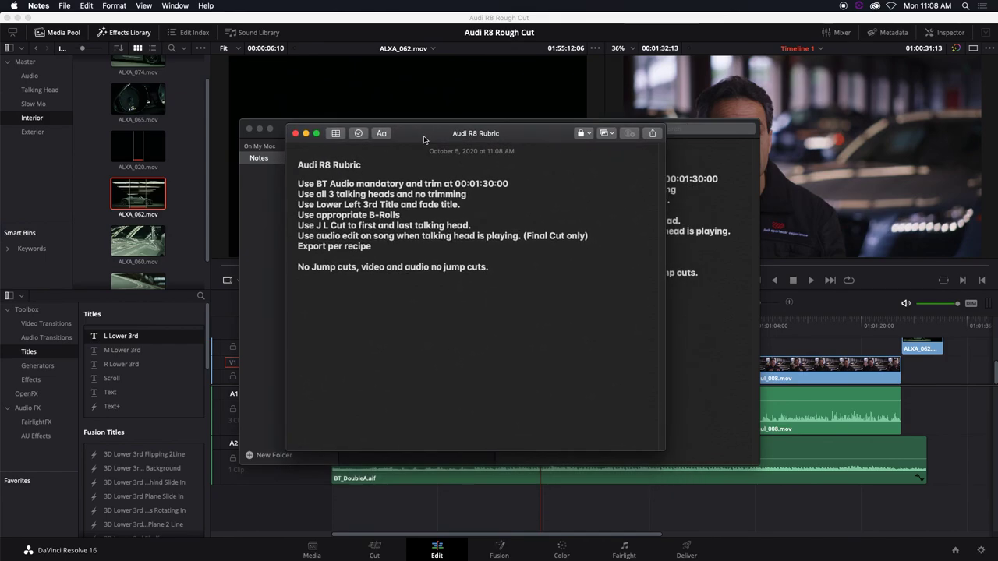